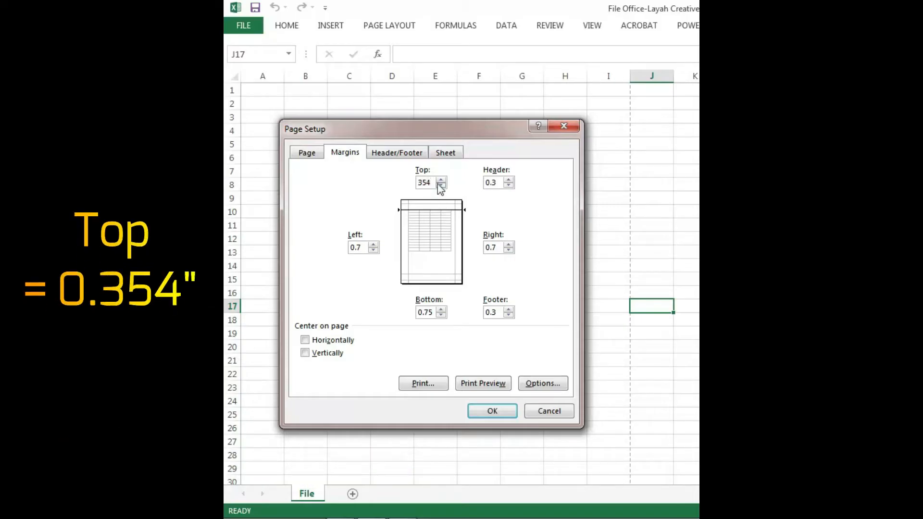
# Set the top and bottom page margins to 0.354 inches
pyautogui.moveTo(435, 180); pyautogui.dragTo(398, 178)
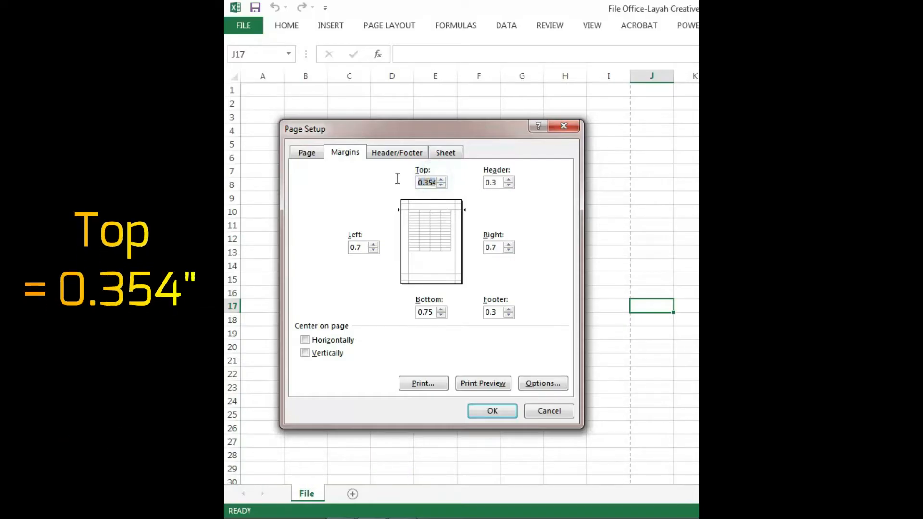
pyautogui.rightClick(429, 183)
pyautogui.click(451, 207)
pyautogui.moveTo(435, 313); pyautogui.dragTo(408, 314)
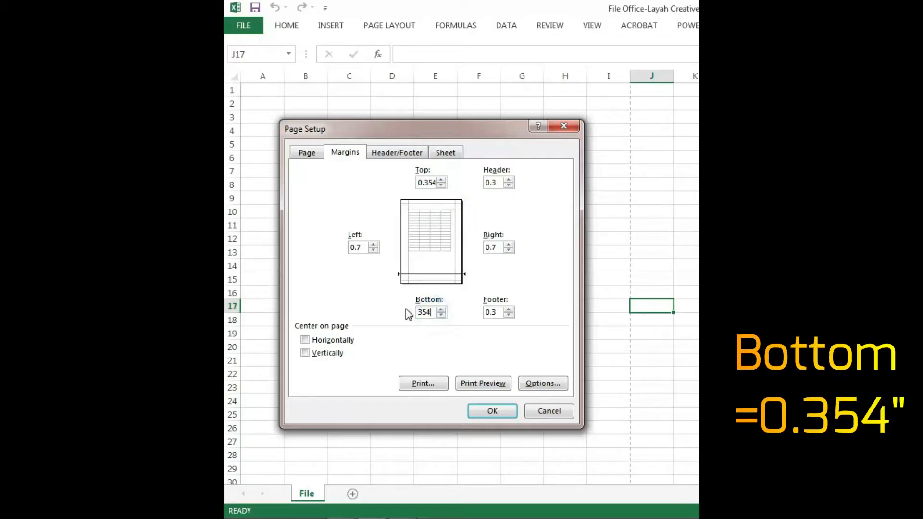
# Set the left and right page margins to 0.039 inches
pyautogui.click(359, 249)
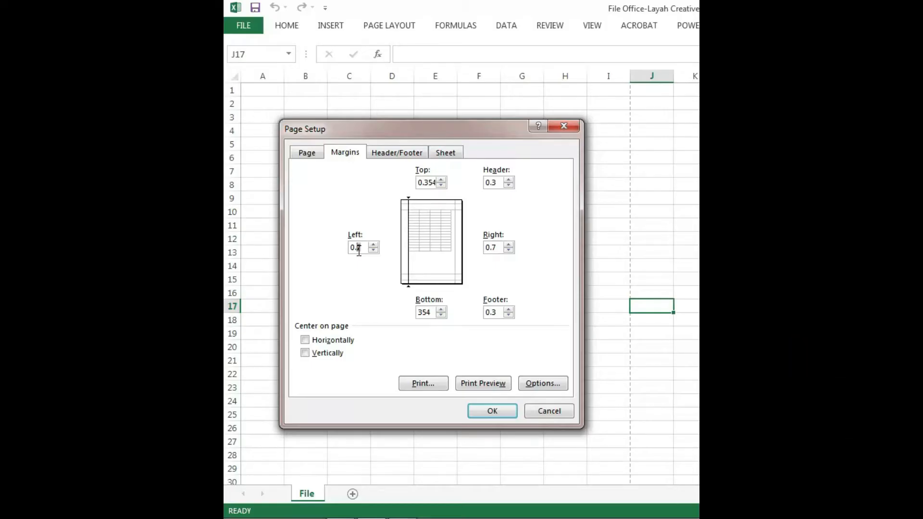
pyautogui.write('03')
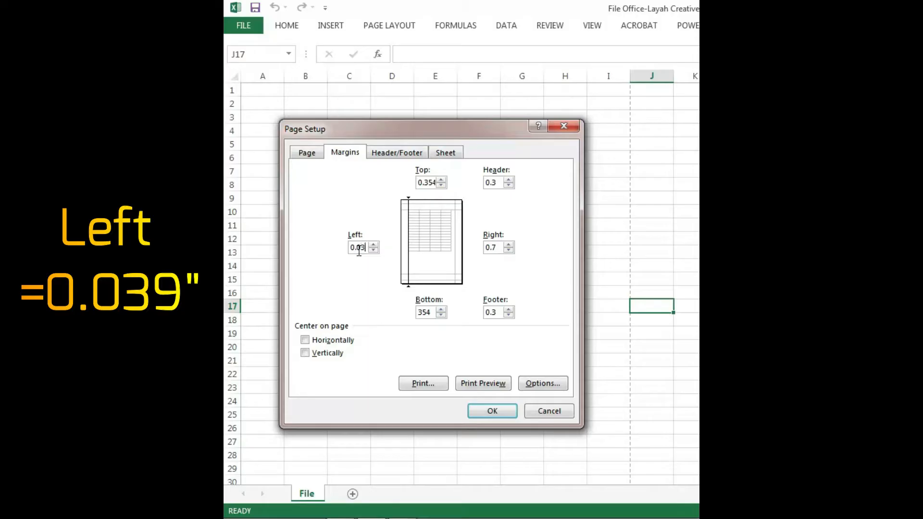
pyautogui.moveTo(367, 247); pyautogui.dragTo(334, 244)
pyautogui.rightClick(352, 245)
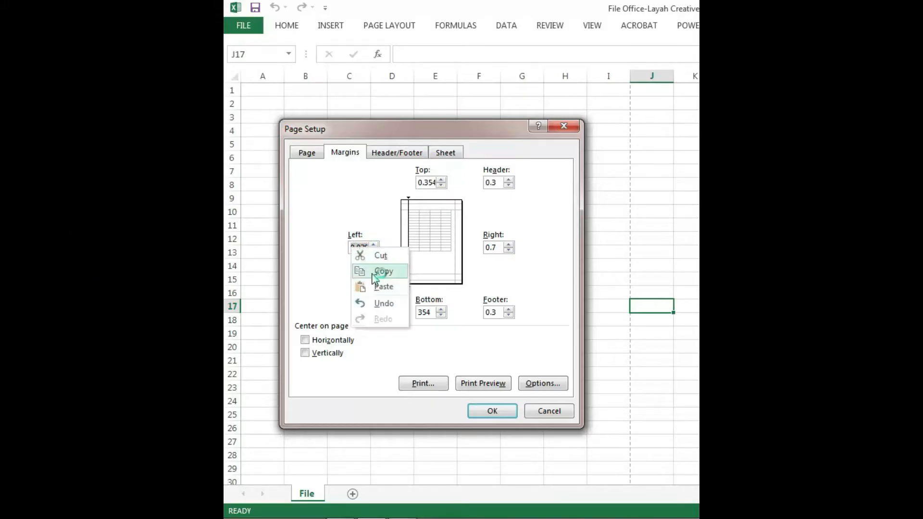
pyautogui.click(379, 270)
pyautogui.click(503, 251)
pyautogui.moveTo(502, 251); pyautogui.dragTo(476, 250)
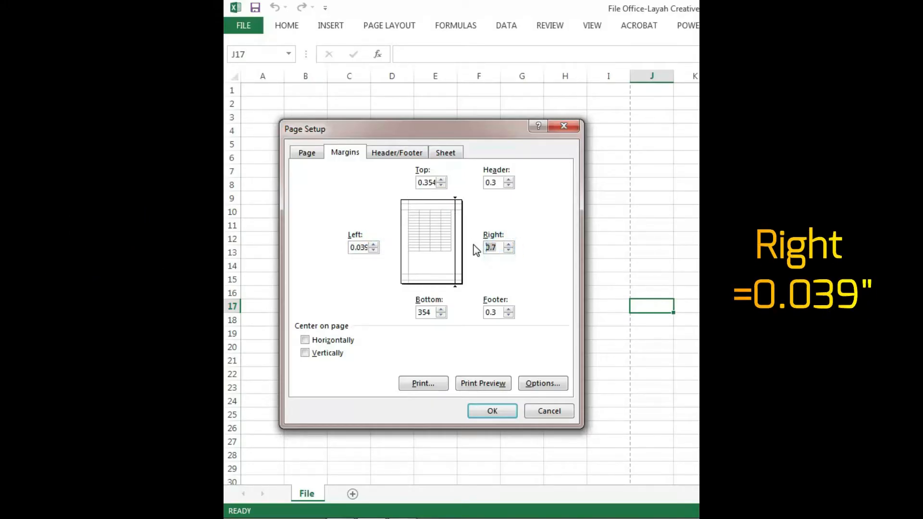
# Set both the footer and header margins to 0.314 inches
pyautogui.click(502, 311)
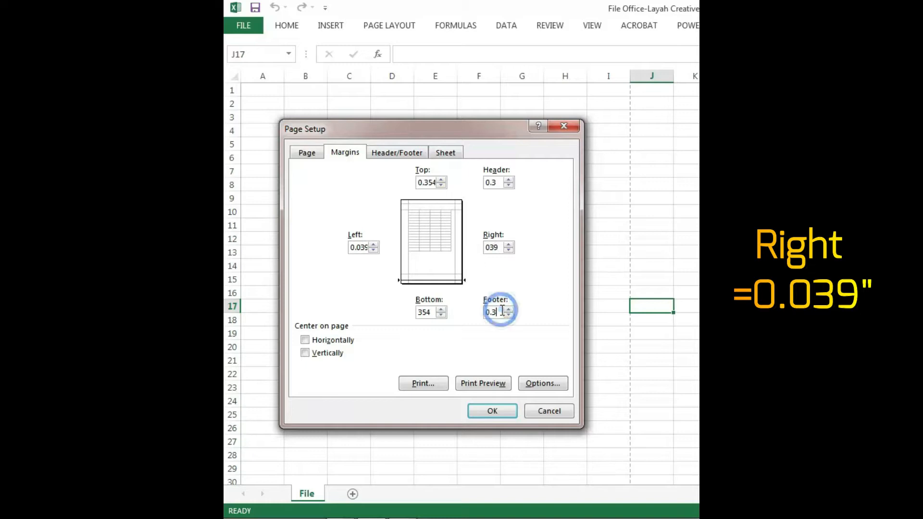
pyautogui.write('14')
pyautogui.click(498, 182)
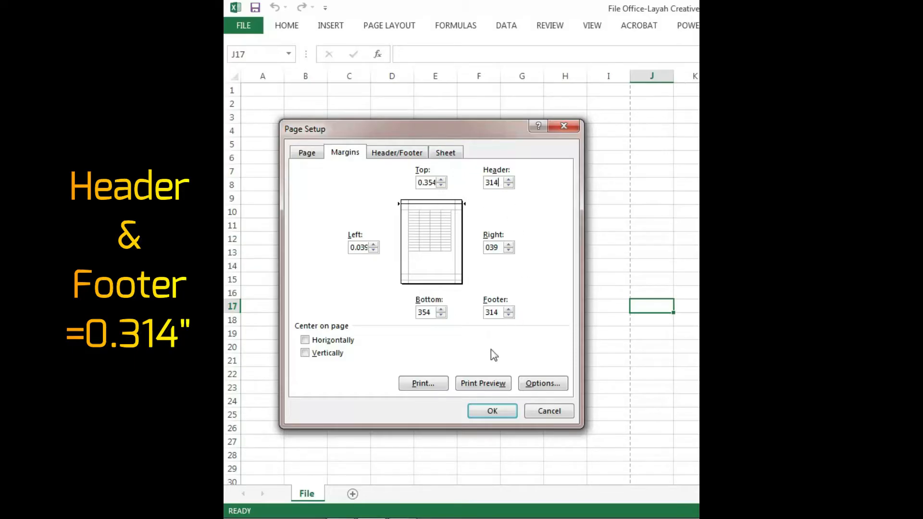
pyautogui.click(496, 316)
pyautogui.press('Left')
pyautogui.press('Left')
pyautogui.press('Left')
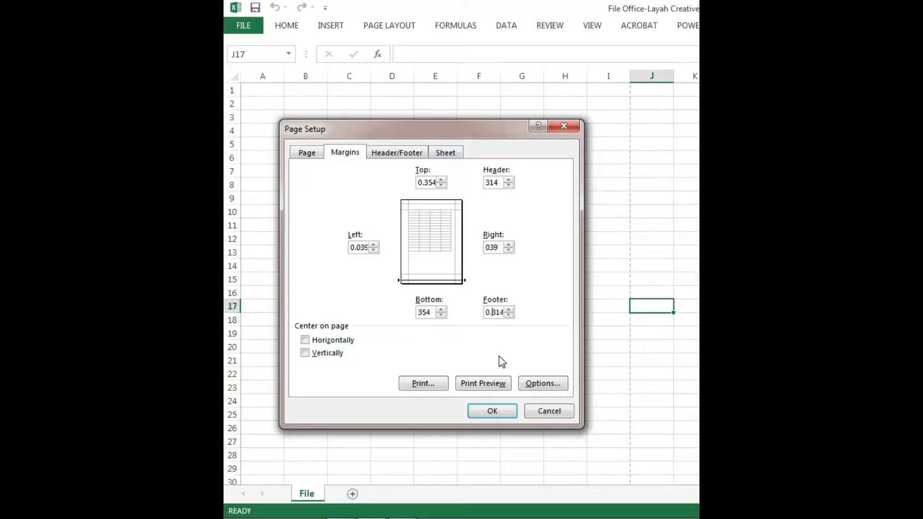
# Center the sheet on the page both horizontally and vertically, and apply the page setup
pyautogui.click(304, 340)
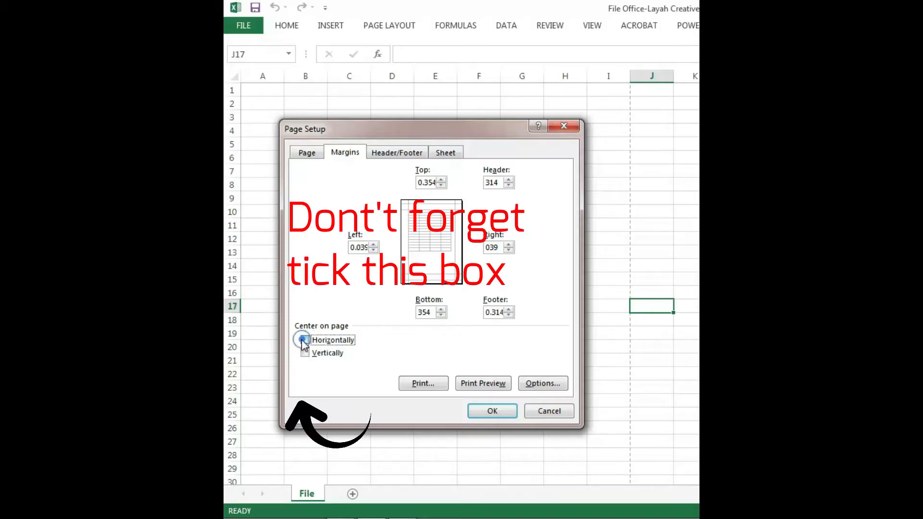
pyautogui.click(304, 354)
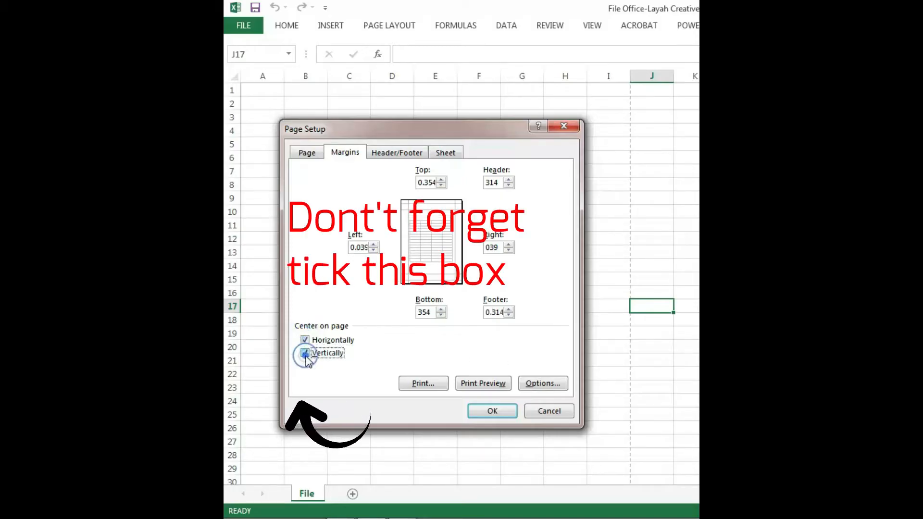
pyautogui.click(492, 412)
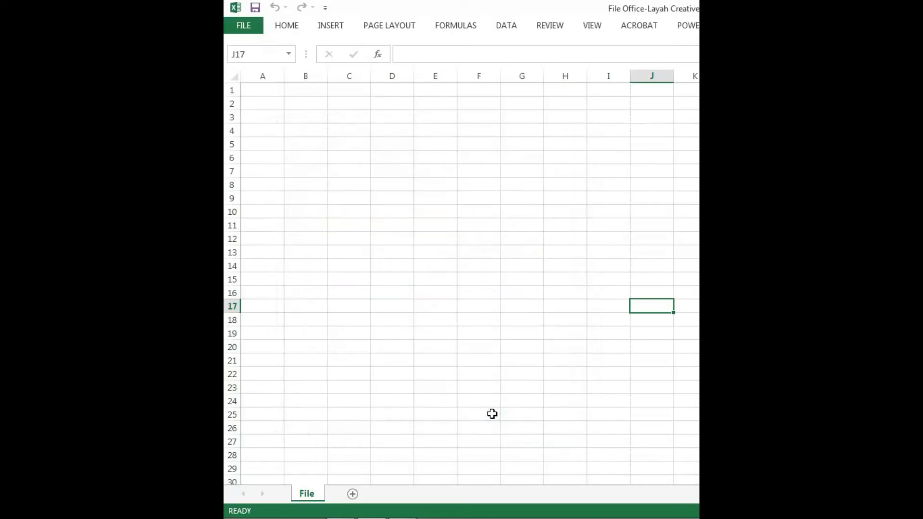
# Switch the worksheet to Page Layout view
pyautogui.click(590, 29)
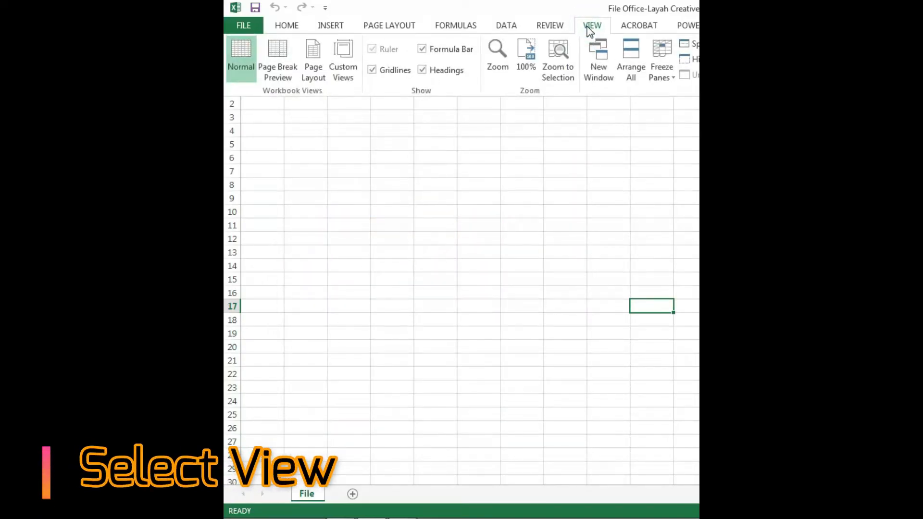
pyautogui.click(316, 75)
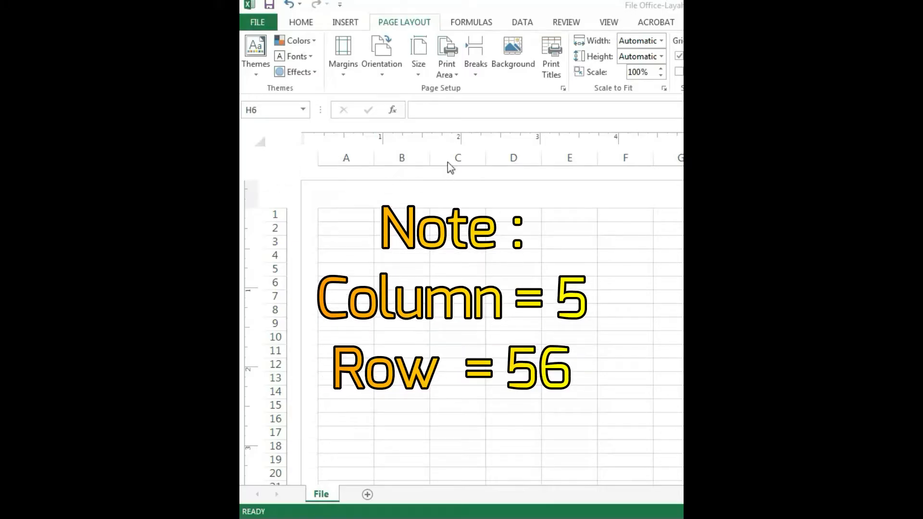
# Set the width of columns A and E to 0.11 inches
pyautogui.click(348, 158)
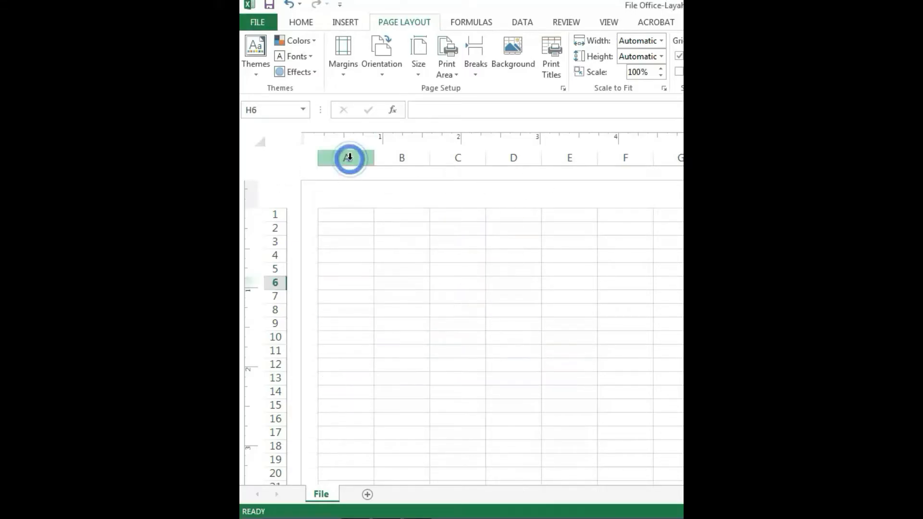
pyautogui.keyDown('ctrl'); pyautogui.click(567, 157); pyautogui.keyUp('ctrl')
pyautogui.rightClick(567, 157)
pyautogui.click(633, 319)
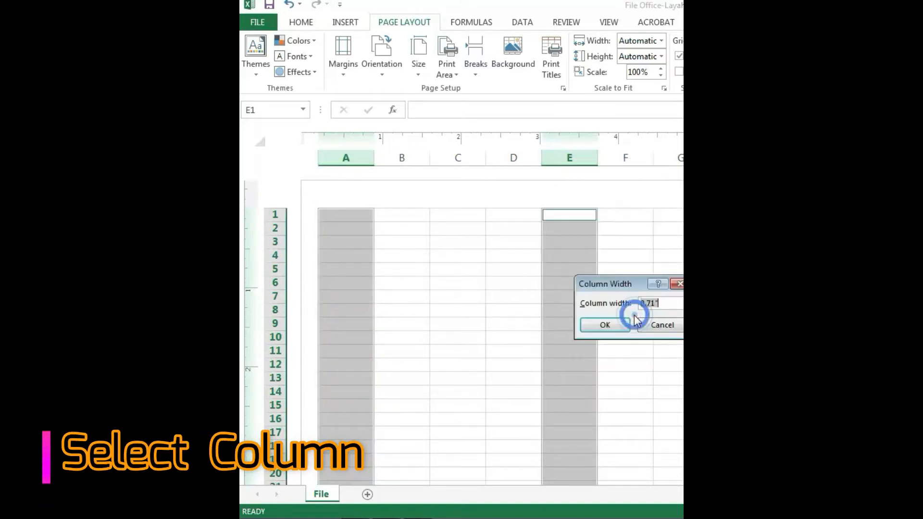
pyautogui.click(652, 304)
pyautogui.click(654, 304)
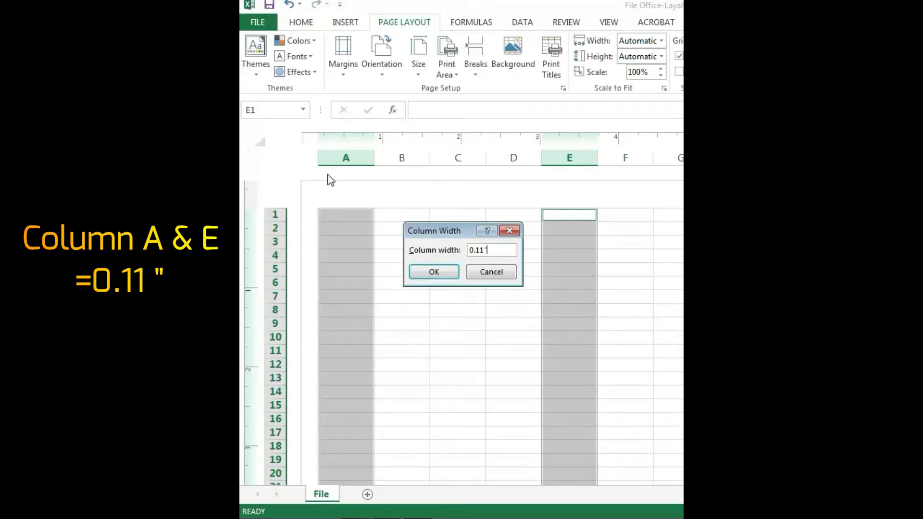
pyautogui.click(433, 272)
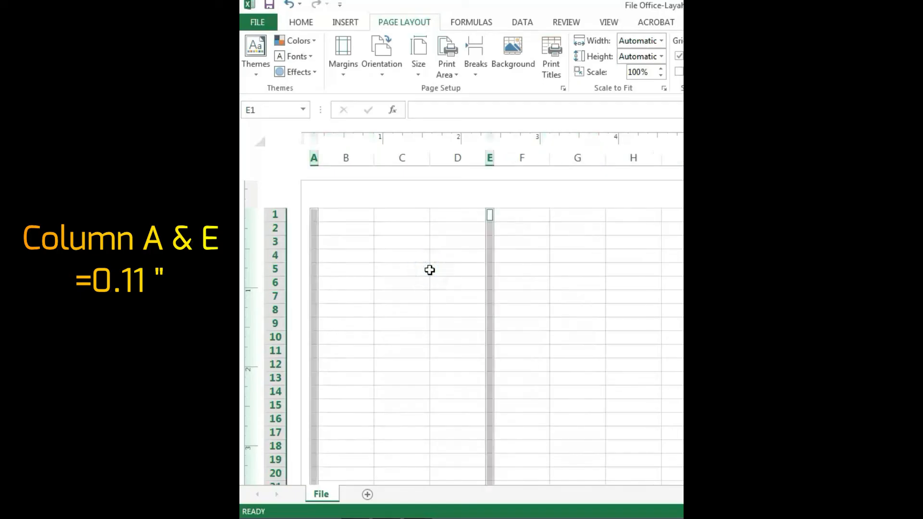
# Set the width of columns B and D to 0.06 inches
pyautogui.click(346, 158)
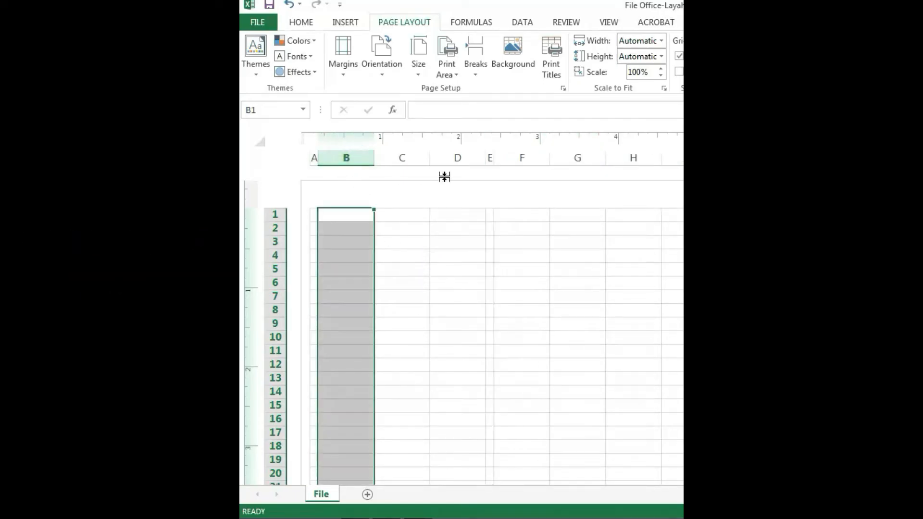
pyautogui.keyDown('ctrl'); pyautogui.click(452, 157); pyautogui.keyUp('ctrl')
pyautogui.rightClick(452, 158)
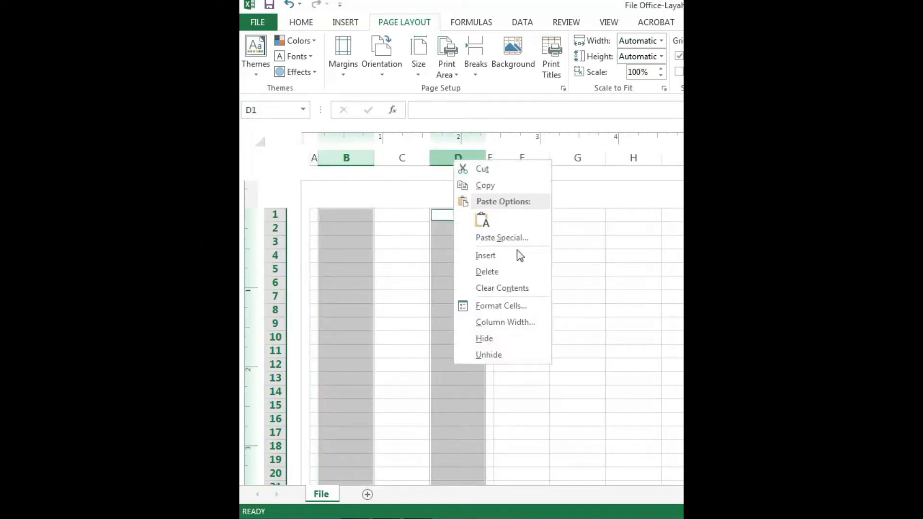
pyautogui.click(525, 323)
pyautogui.click(546, 313)
pyautogui.moveTo(546, 313); pyautogui.dragTo(540, 313)
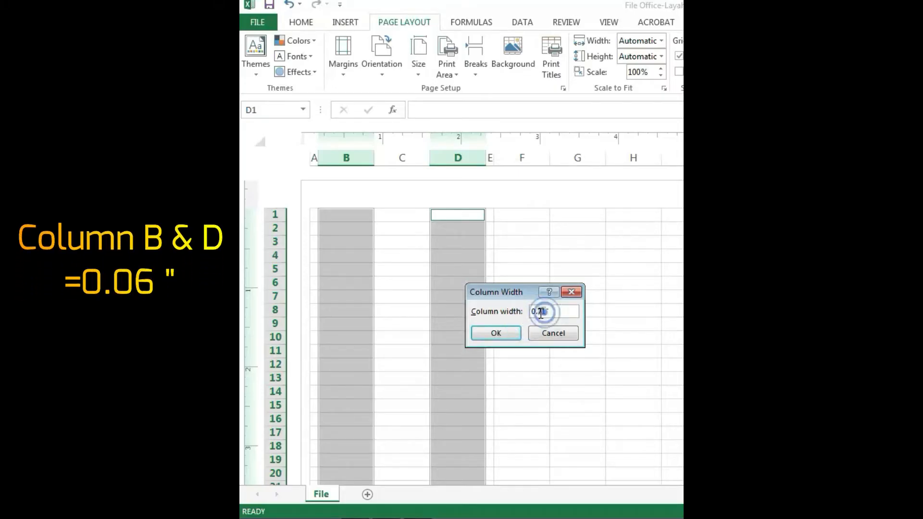
pyautogui.click(500, 333)
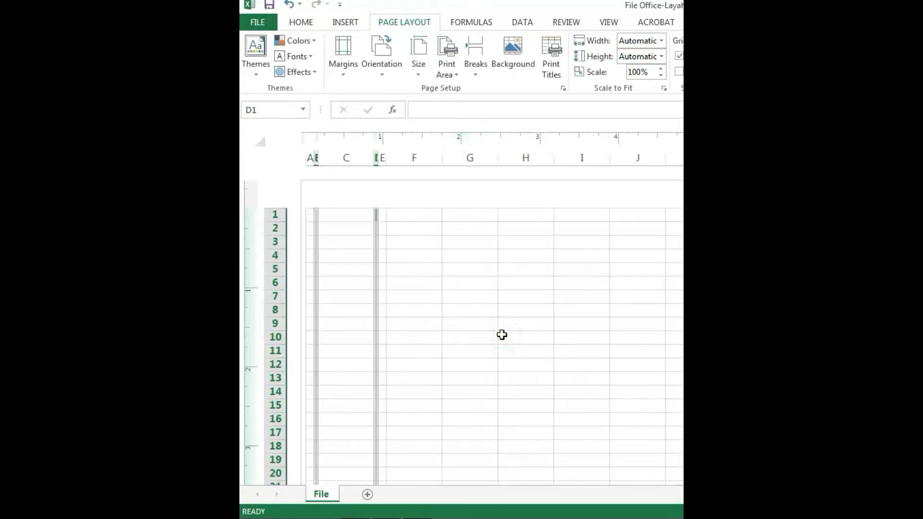
# Set the width of column C to 2.21 inches
pyautogui.click(346, 158)
pyautogui.rightClick(351, 161)
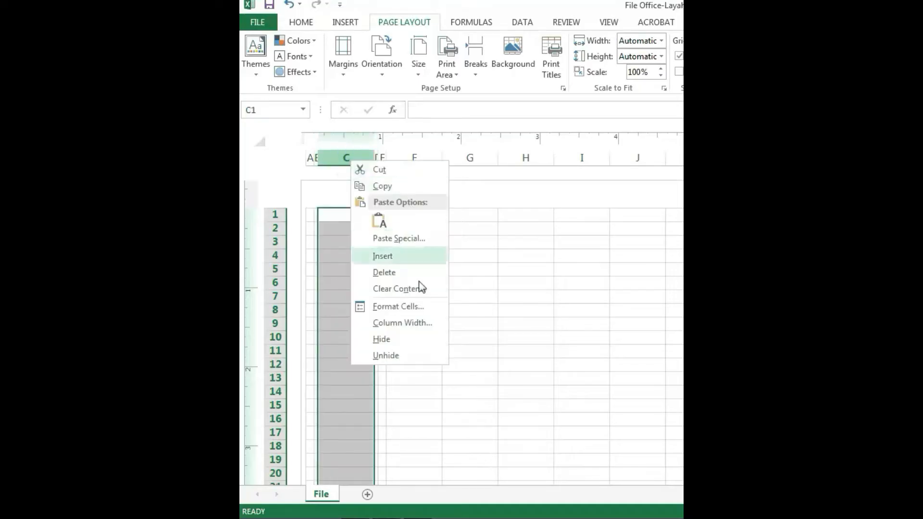
pyautogui.click(412, 322)
pyautogui.doubleClick(427, 311)
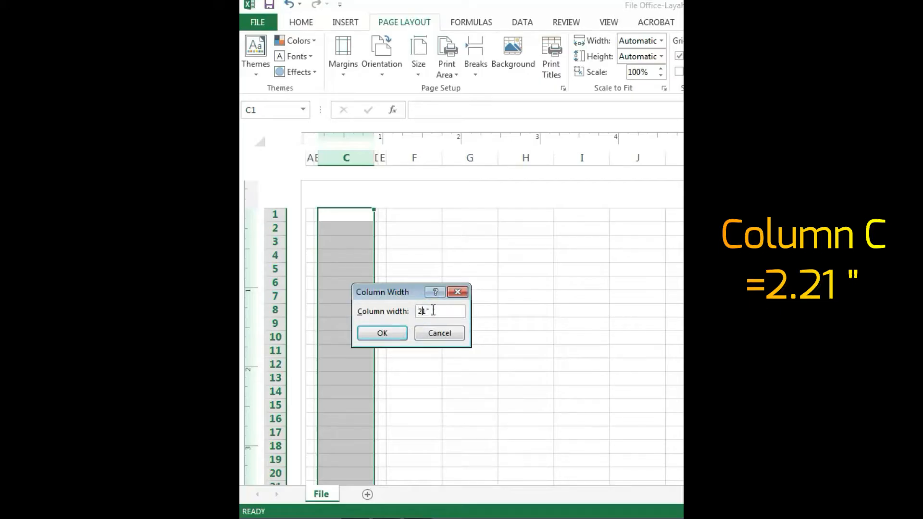
pyautogui.click(450, 313)
pyautogui.click(383, 332)
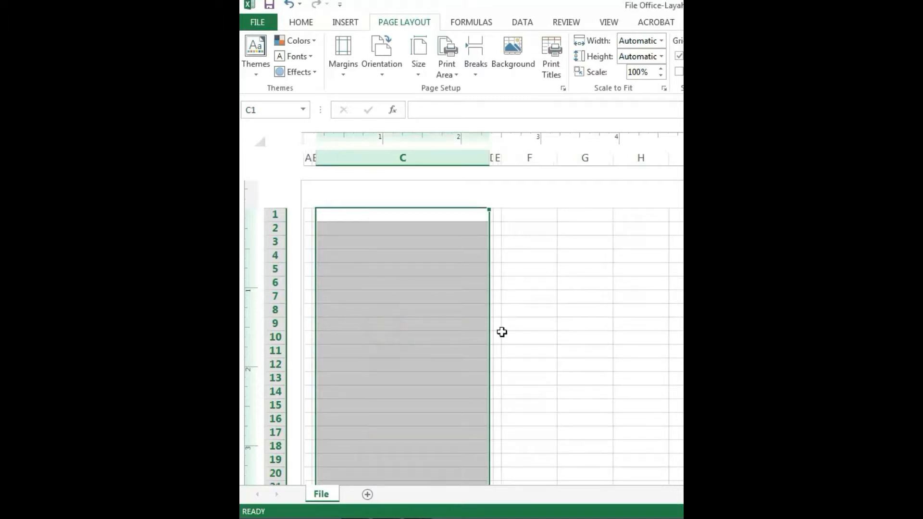
pyautogui.click(533, 324)
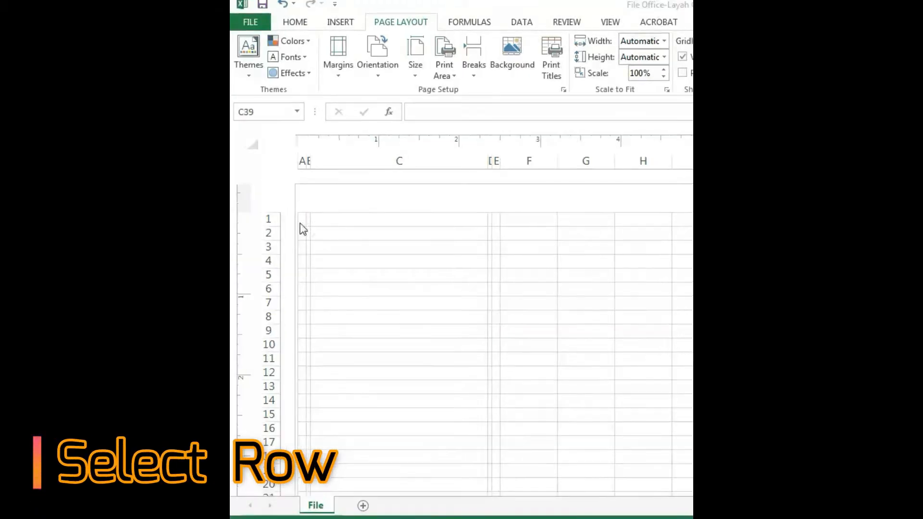
# Set the height of rows 1 through 37 to 0.18 inches
pyautogui.click(268, 219)
pyautogui.moveTo(269, 226); pyautogui.dragTo(259, 476)
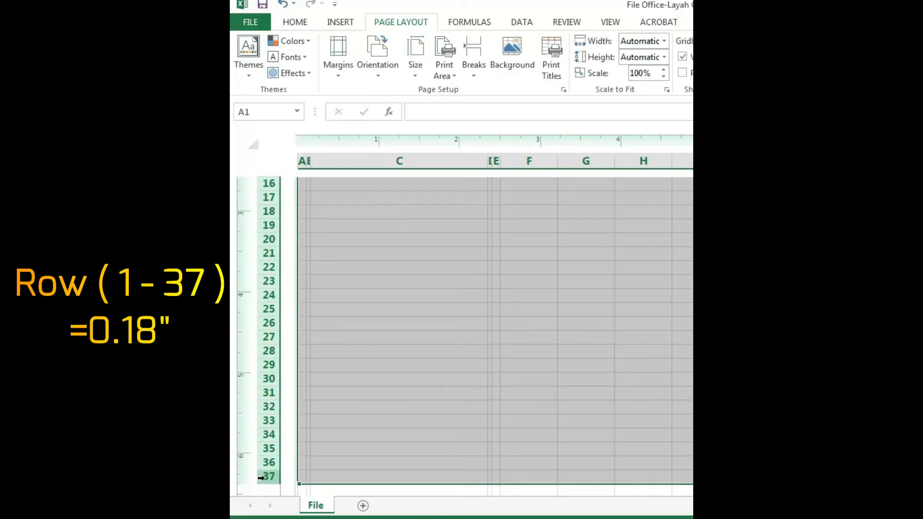
pyautogui.rightClick(261, 477)
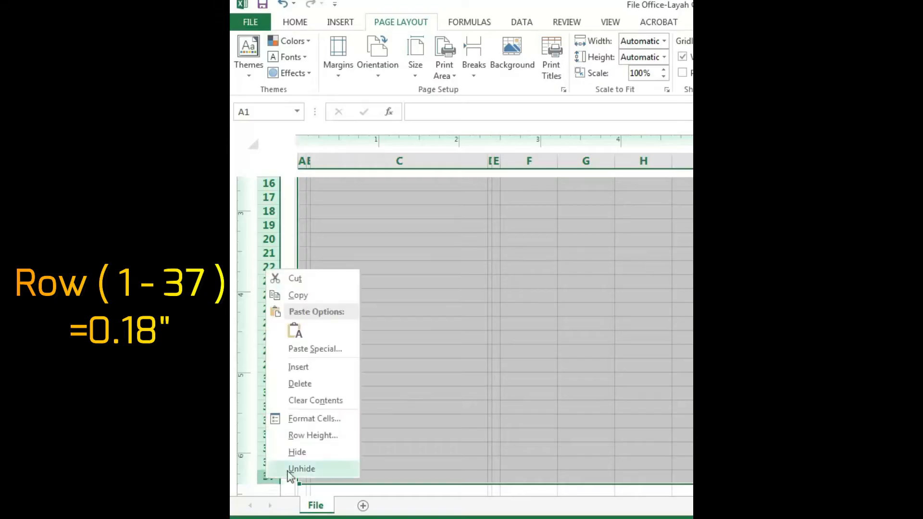
pyautogui.click(295, 435)
pyautogui.write('0.18"')
pyautogui.click(319, 431)
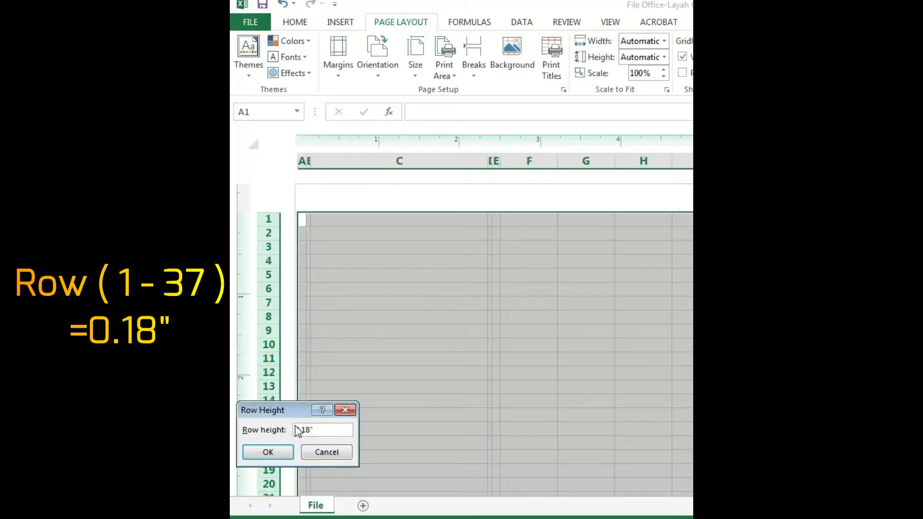
pyautogui.moveTo(273, 410); pyautogui.dragTo(384, 403)
pyautogui.click(377, 447)
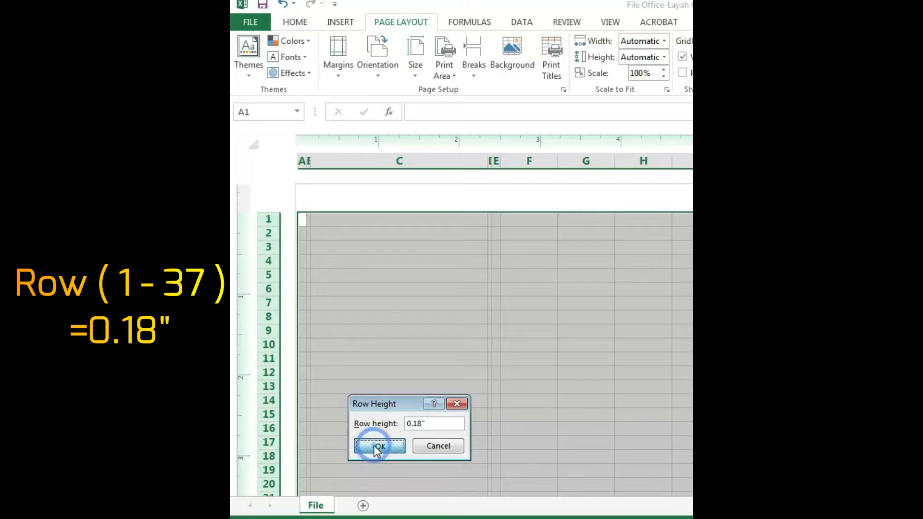
# Set the height of row 38 to 0.33 inches
pyautogui.scroll(-10, 375, 445)
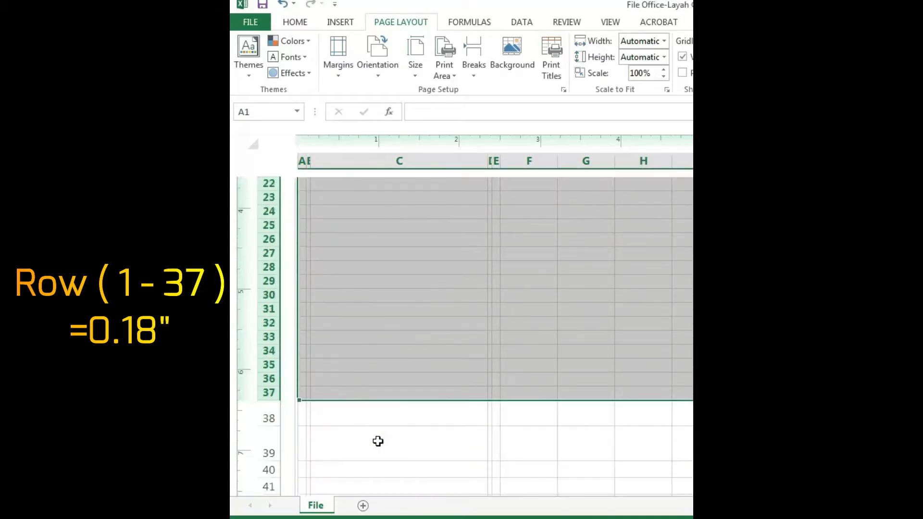
pyautogui.click(381, 396)
pyautogui.click(268, 289)
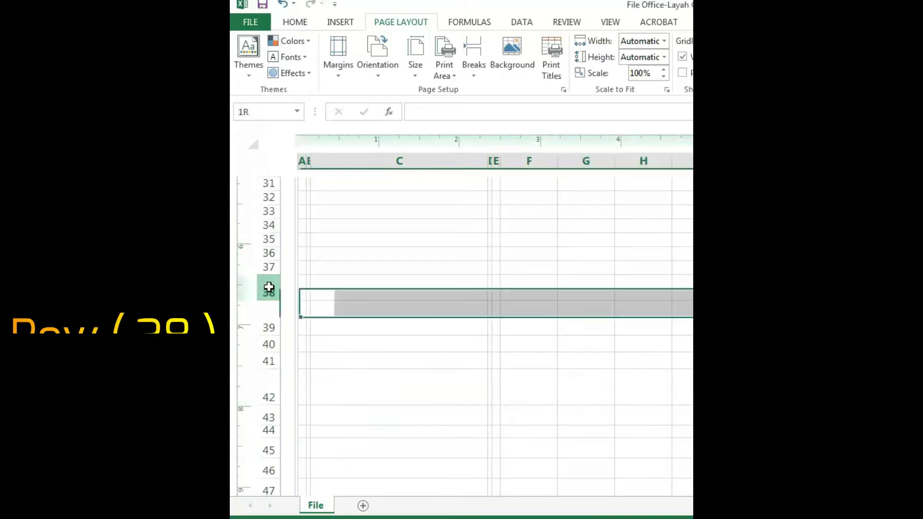
pyautogui.rightClick(268, 288)
pyautogui.click(330, 447)
pyautogui.click(355, 434)
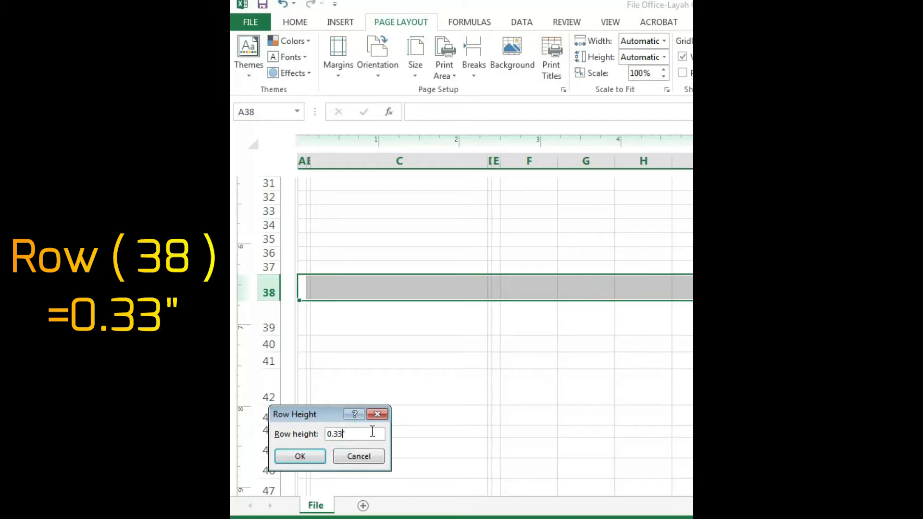
pyautogui.click(301, 457)
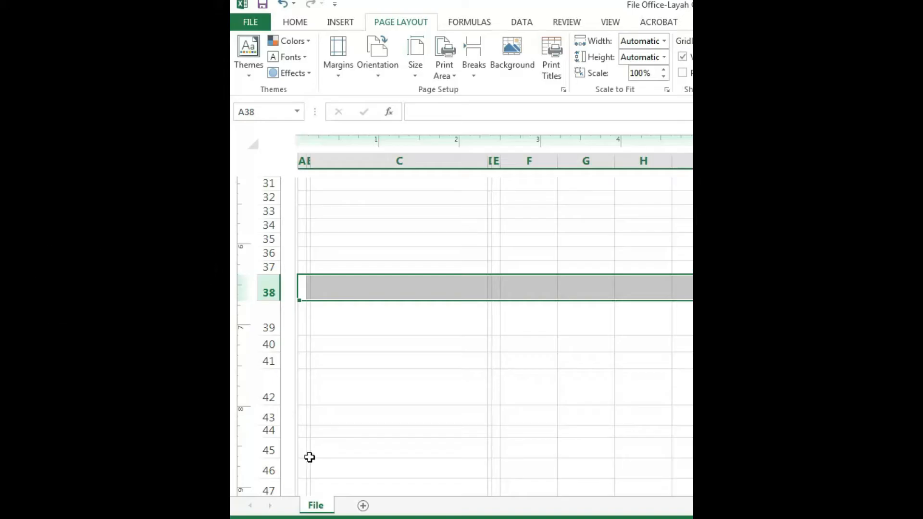
# Set the height of row 39 to 0.44 inches
pyautogui.click(258, 325)
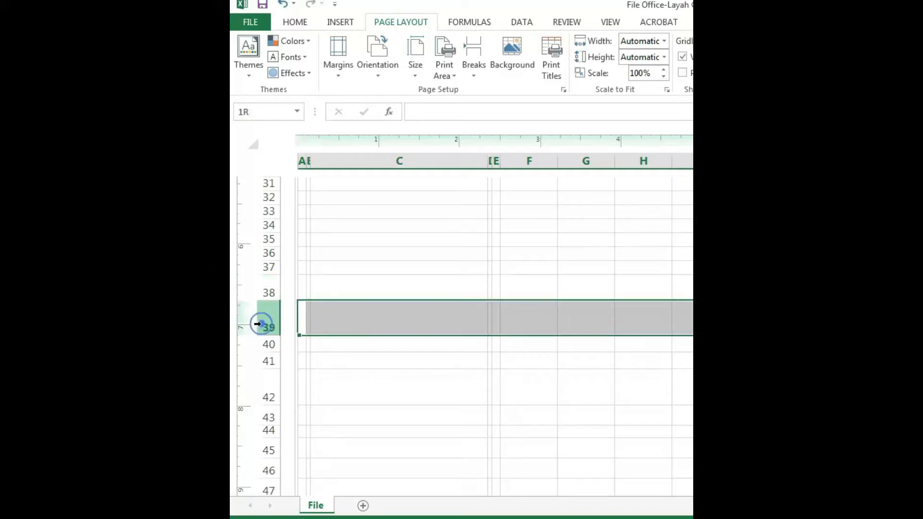
pyautogui.rightClick(262, 326)
pyautogui.click(333, 288)
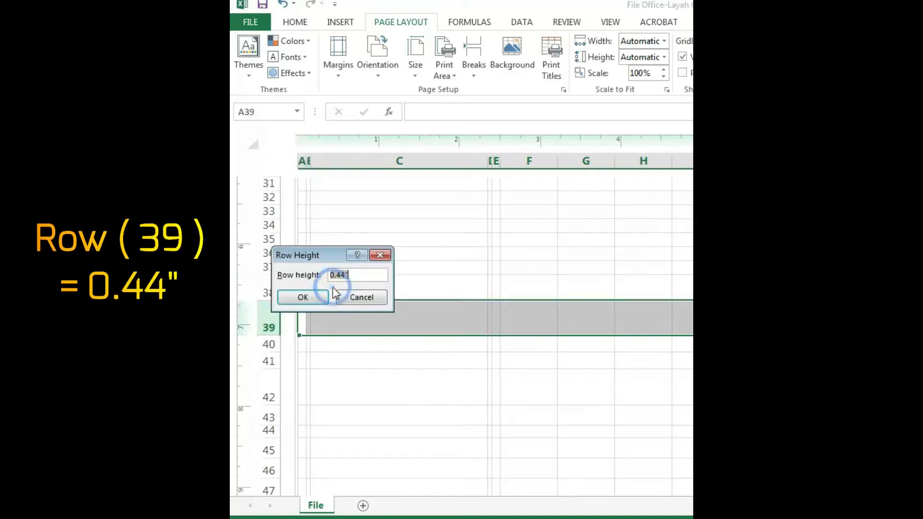
pyautogui.click(381, 274)
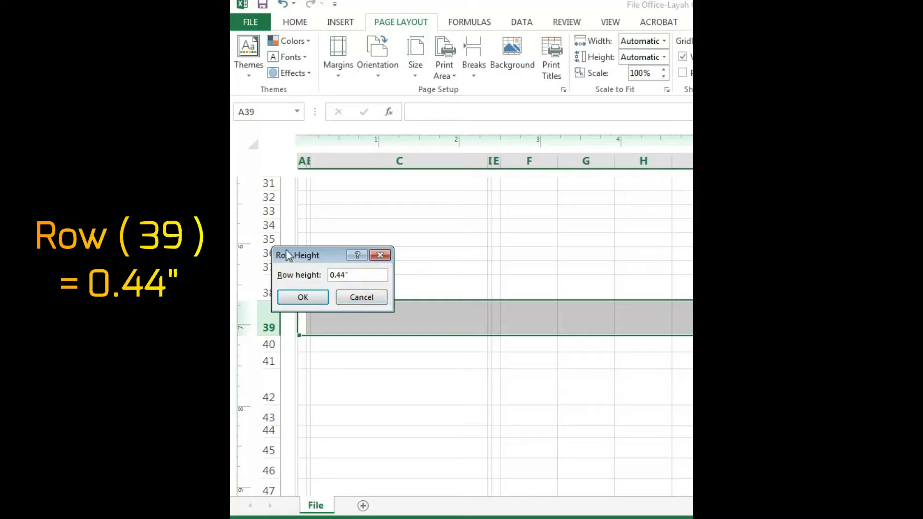
pyautogui.moveTo(287, 254); pyautogui.dragTo(326, 256)
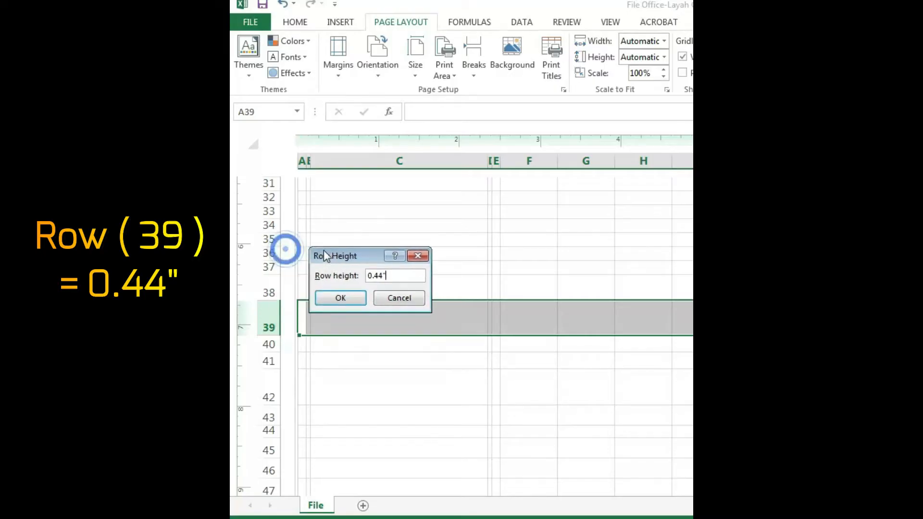
pyautogui.click(349, 294)
# Set the height of rows 40 and 41 to 0.21 inches
pyautogui.click(268, 343)
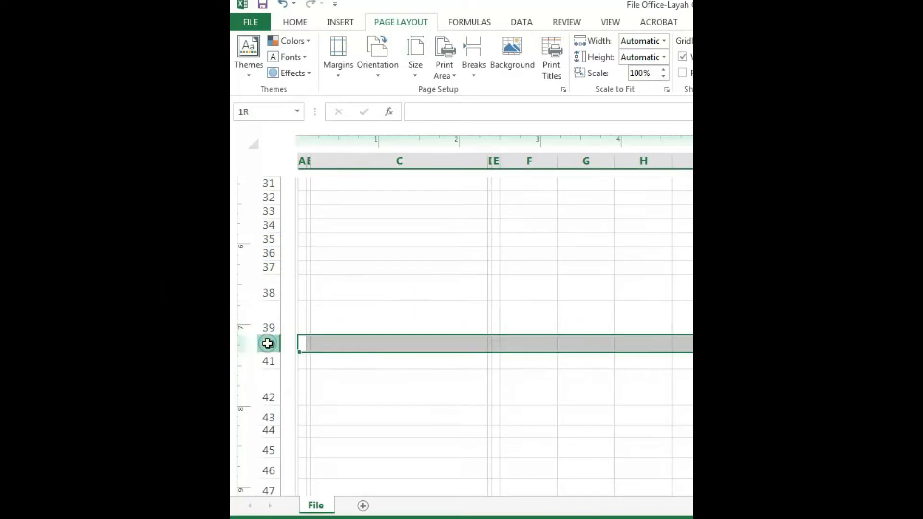
pyautogui.moveTo(268, 343); pyautogui.dragTo(268, 360)
pyautogui.rightClick(268, 361)
pyautogui.click(354, 316)
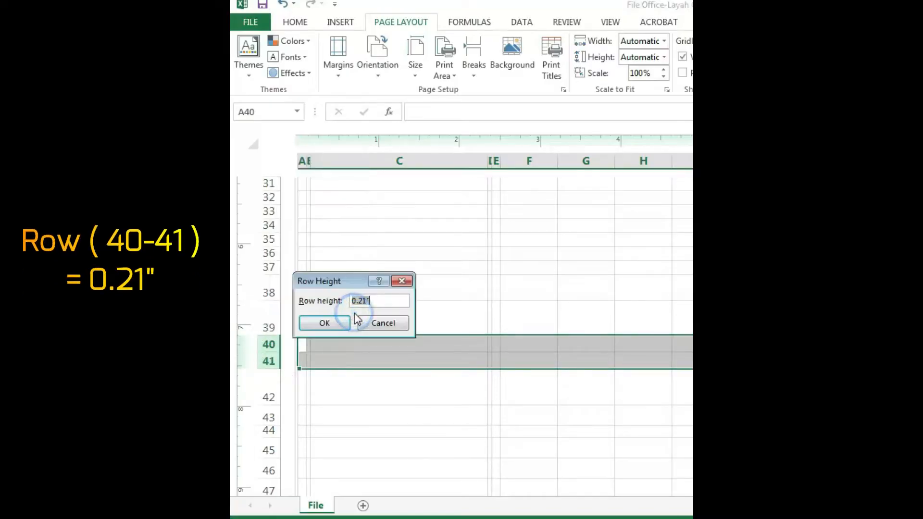
pyautogui.moveTo(327, 281); pyautogui.dragTo(340, 283)
pyautogui.click(347, 325)
# Set the height of row 42 to 0.45 inches
pyautogui.scroll(-1, 348, 401)
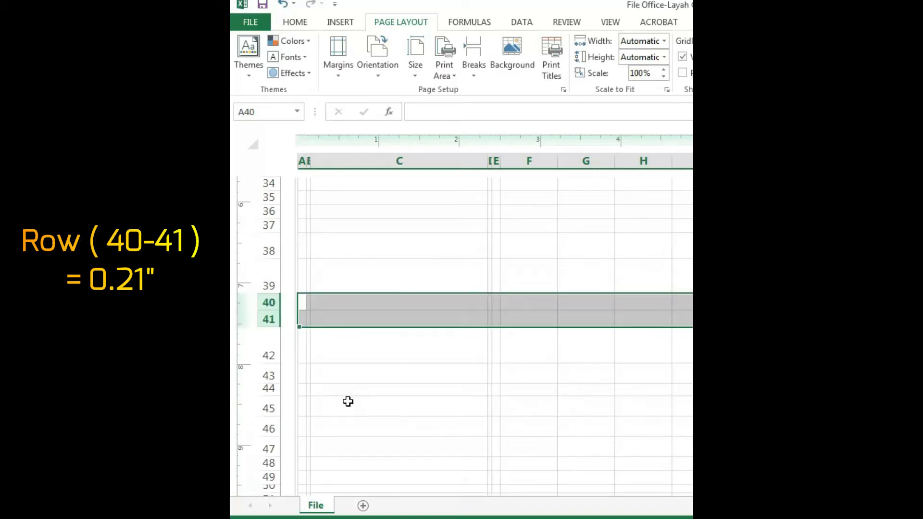
pyautogui.click(266, 354)
pyautogui.rightClick(266, 354)
pyautogui.click(344, 314)
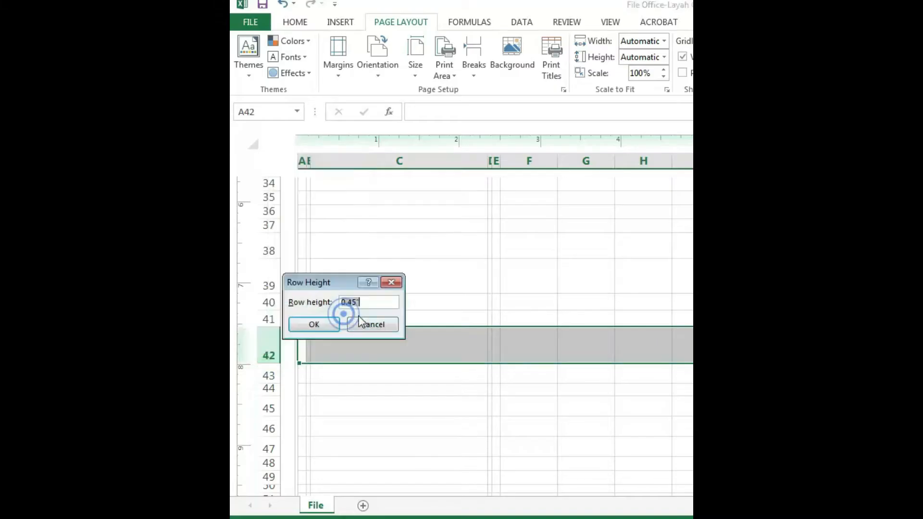
pyautogui.click(382, 301)
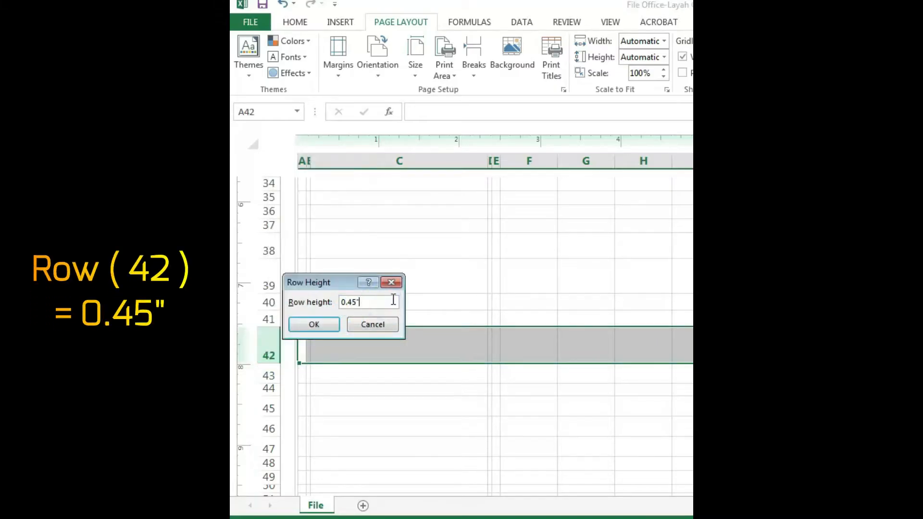
pyautogui.click(325, 327)
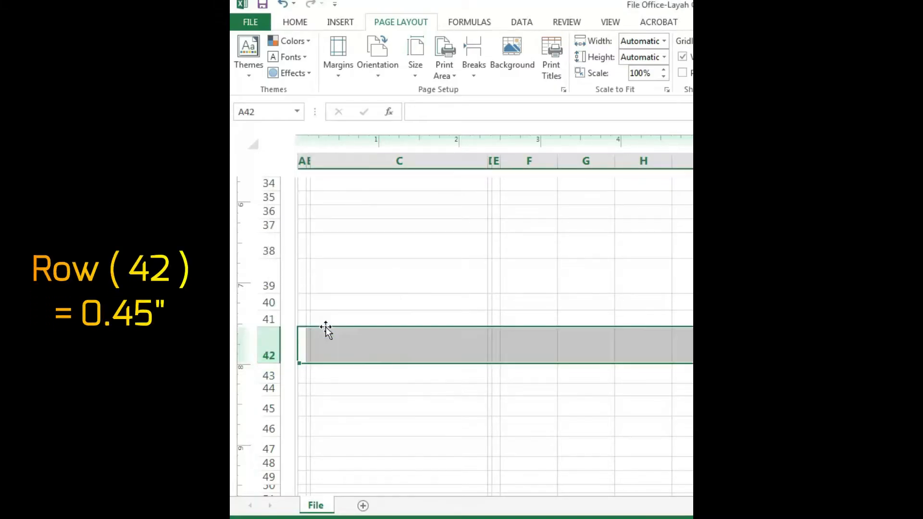
# Set the height of rows 43, 45, 46 and 47 to 0.25 inches and of row 44 to 0.16 inches
pyautogui.scroll(-2, 354, 407)
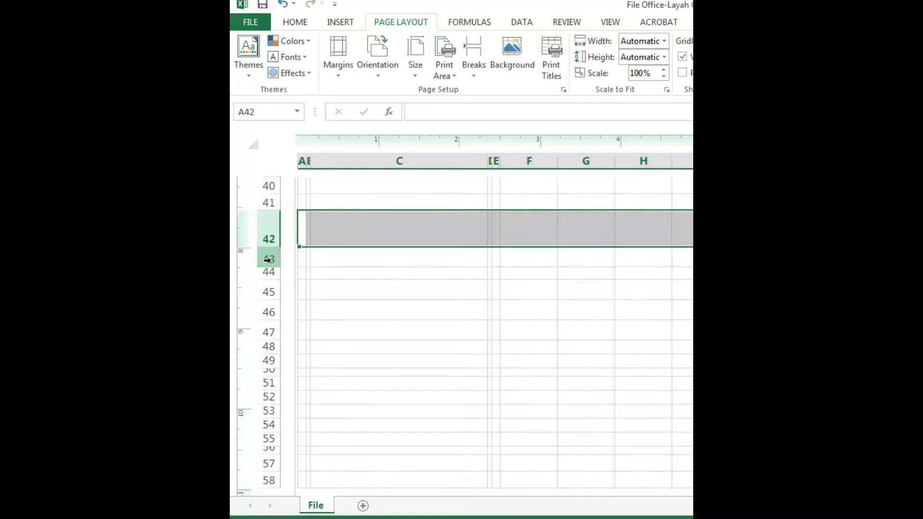
pyautogui.click(266, 259)
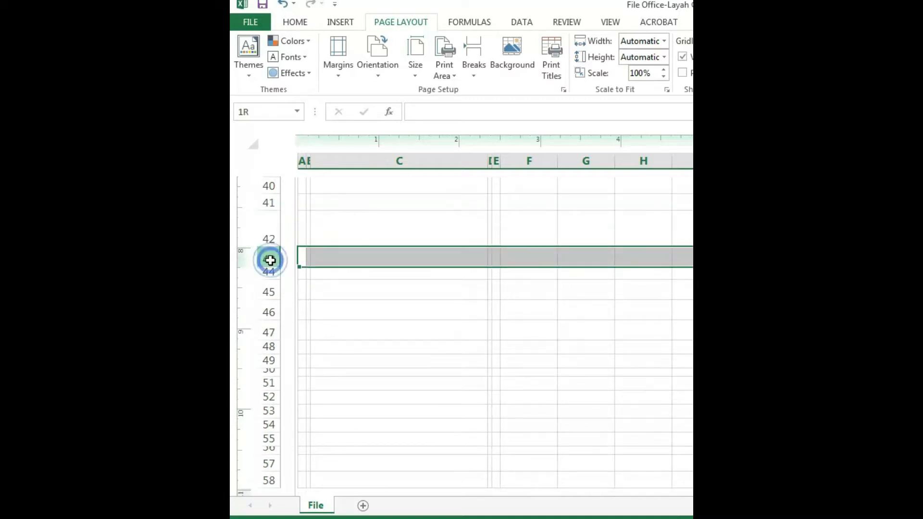
pyautogui.keyDown('ctrl'); pyautogui.click(269, 291); pyautogui.keyUp('ctrl')
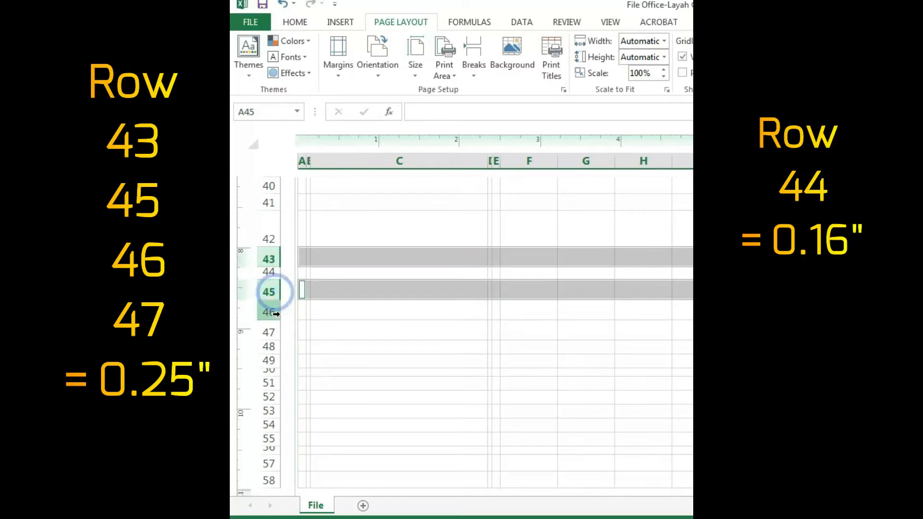
pyautogui.keyDown('ctrl'); pyautogui.click(270, 312); pyautogui.keyUp('ctrl')
pyautogui.keyDown('ctrl'); pyautogui.click(269, 332); pyautogui.keyUp('ctrl')
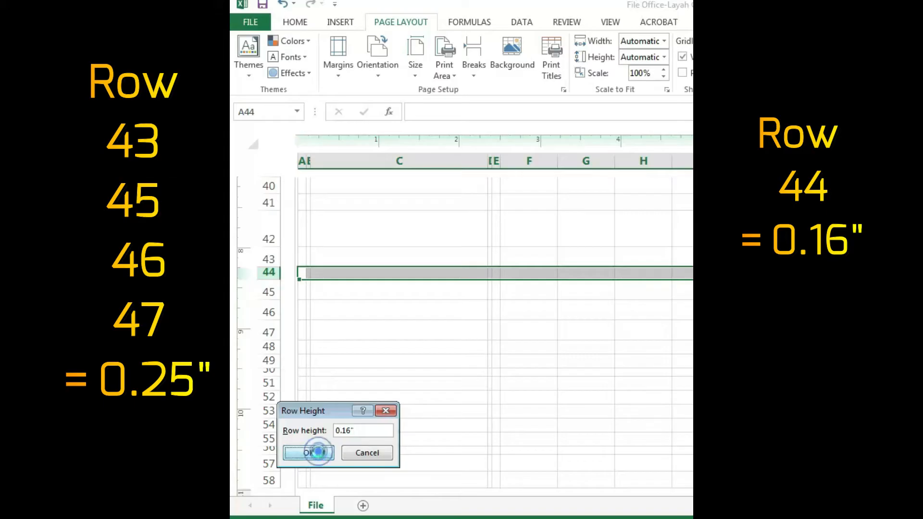
pyautogui.click(317, 452)
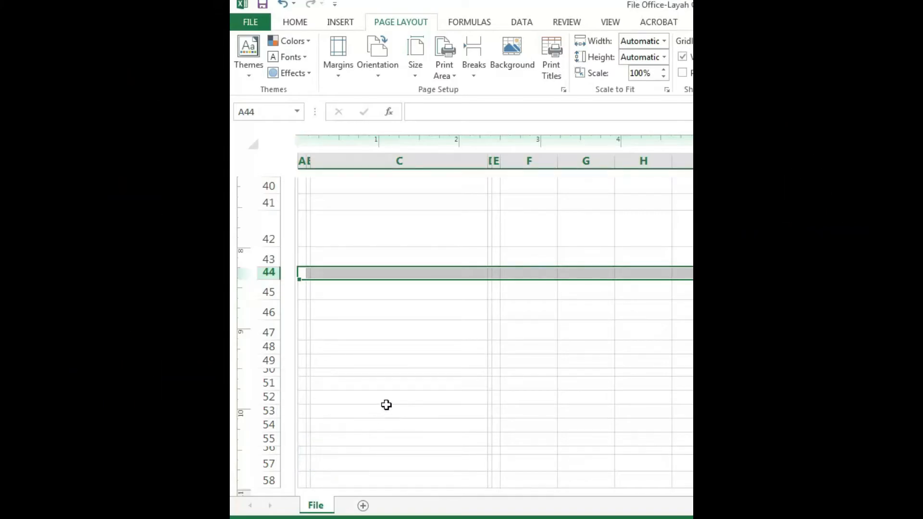
# Set the height of rows 48, 49 and 51 through 55 to 0.18 inches, and of rows 50 and 56 to 0.11 inches
pyautogui.click(268, 347)
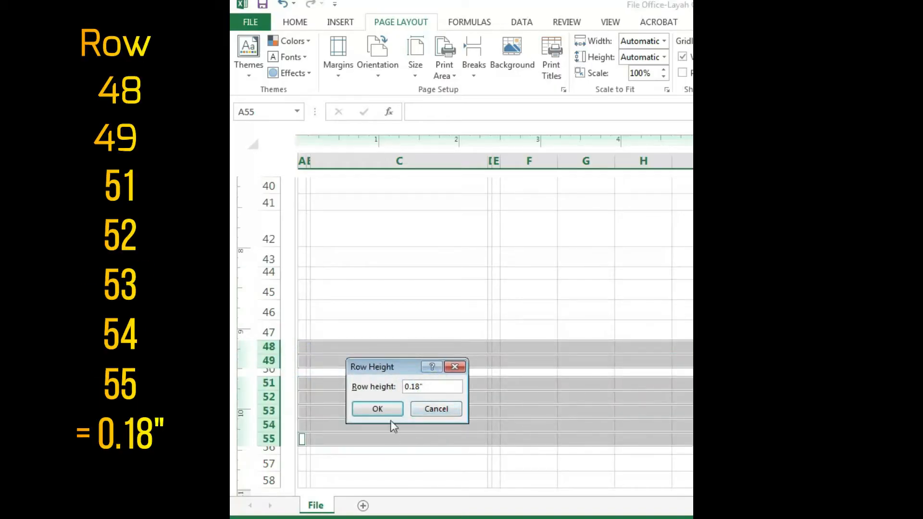
pyautogui.click(377, 409)
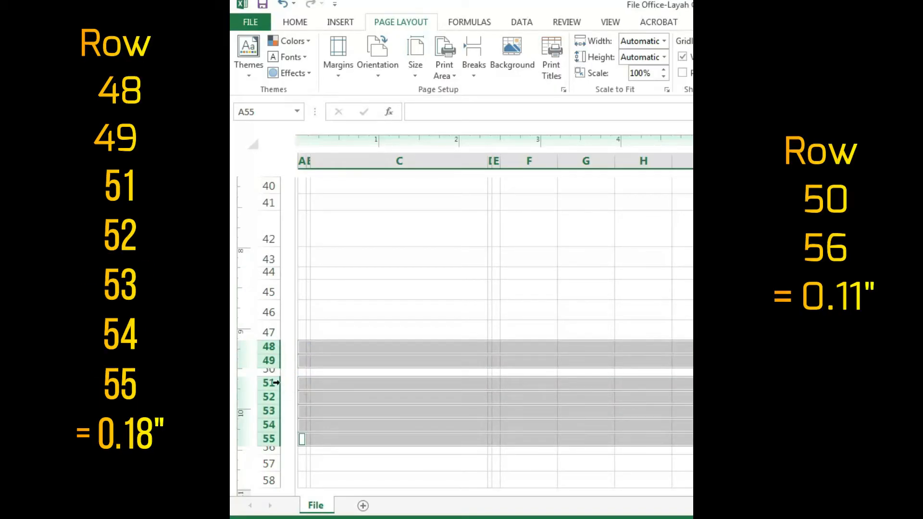
pyautogui.click(267, 371)
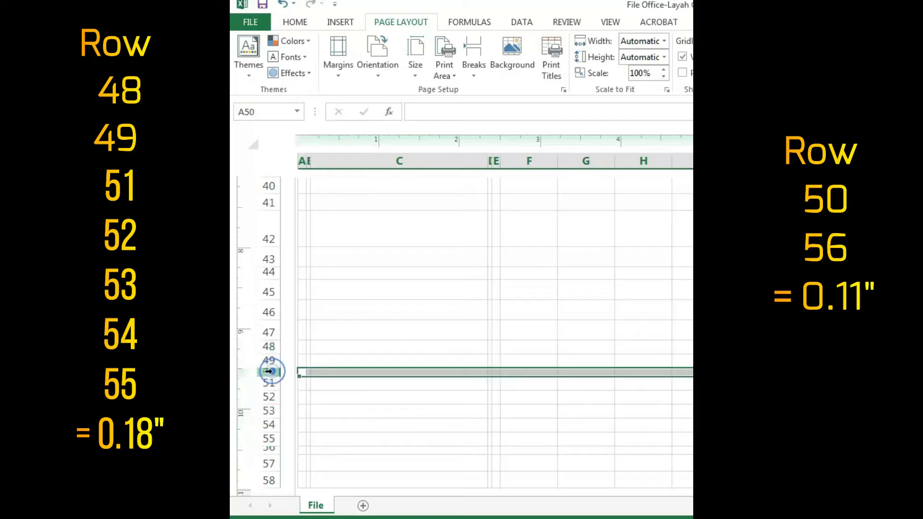
pyautogui.keyDown('ctrl'); pyautogui.click(268, 448); pyautogui.keyUp('ctrl')
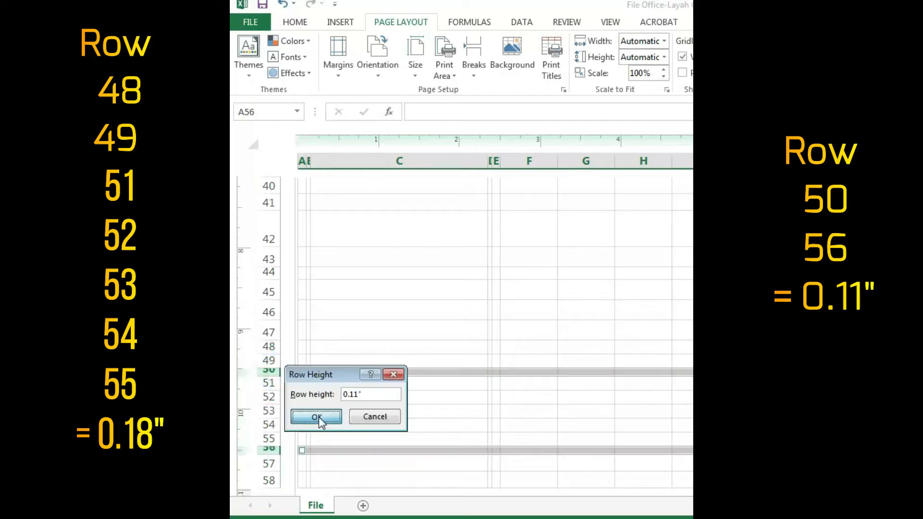
pyautogui.click(317, 417)
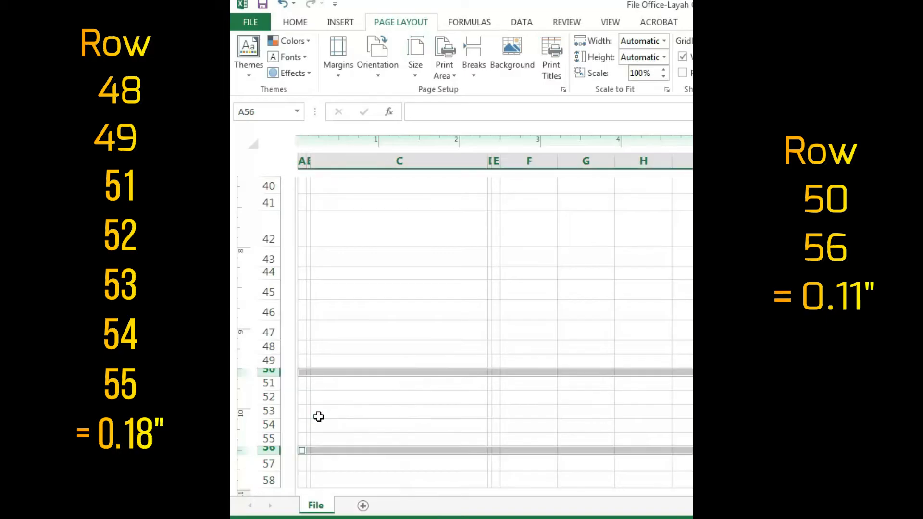
pyautogui.click(362, 414)
# Outline the 56-row by 5-column range A1:E56 with an outside box border
pyautogui.moveTo(495, 449); pyautogui.dragTo(300, 216)
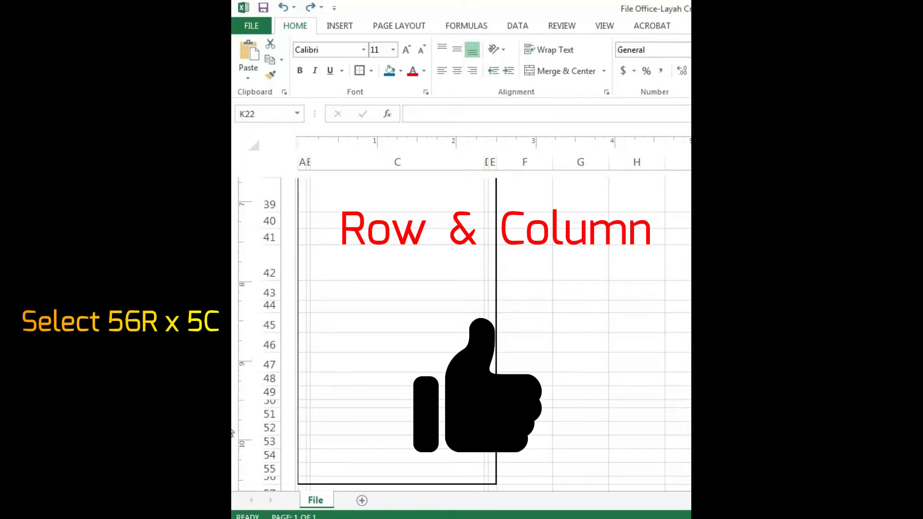
pyautogui.scroll(8, 480, 332)
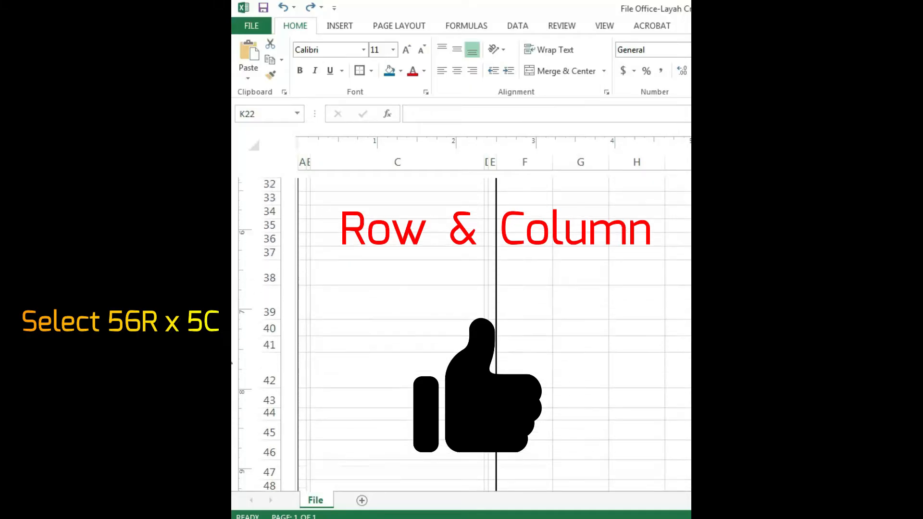
pyautogui.scroll(5, 480, 332)
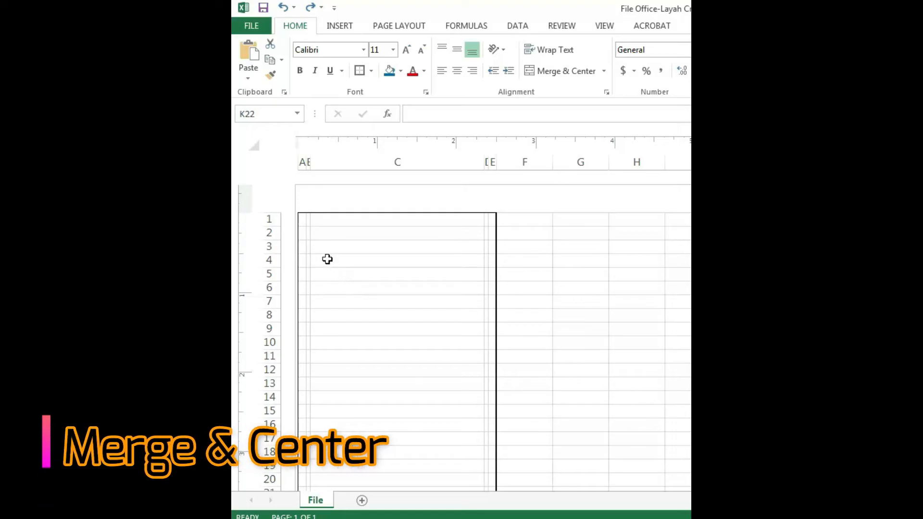
# Merge and center cells C3:C9 as one block and C10:C13 as another
pyautogui.moveTo(317, 248); pyautogui.dragTo(340, 331)
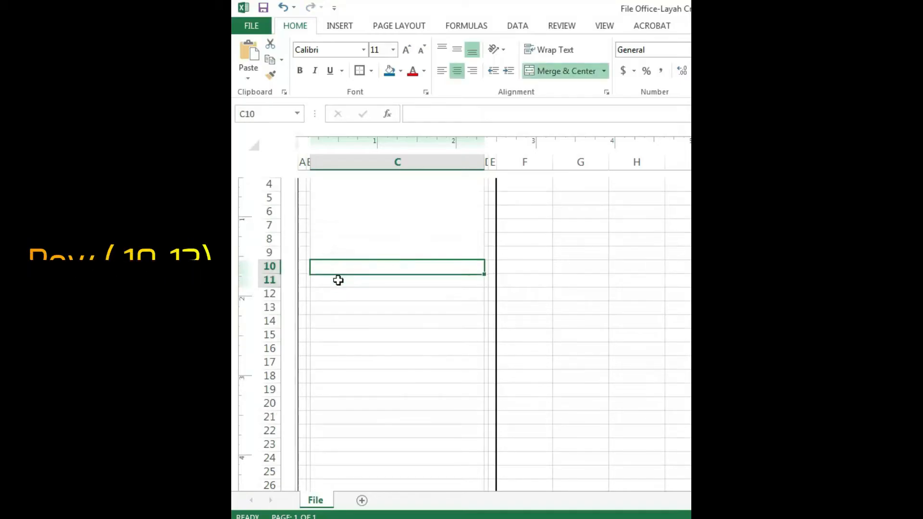
pyautogui.moveTo(337, 278); pyautogui.dragTo(342, 302)
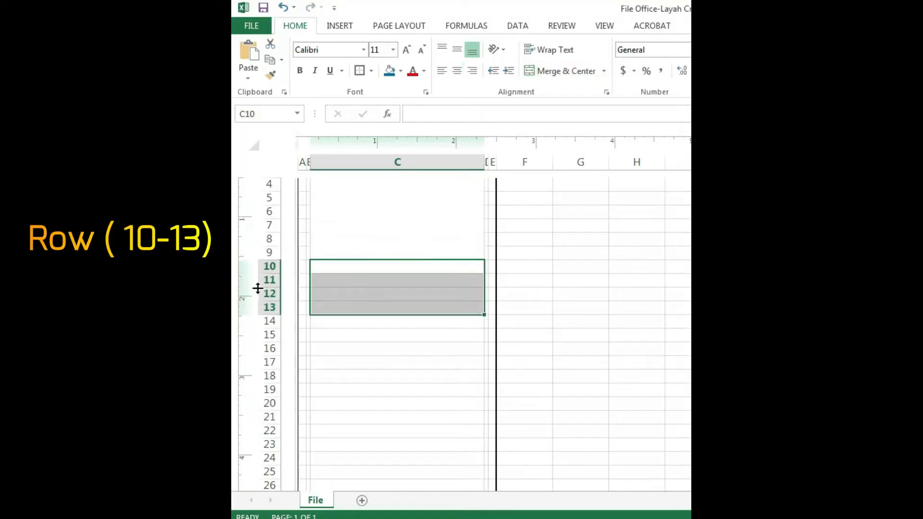
pyautogui.click(548, 72)
# Merge and center cells C14:C34 as one block and C35:C37 as another
pyautogui.scroll(-1, 333, 282)
pyautogui.moveTo(333, 281); pyautogui.dragTo(341, 470)
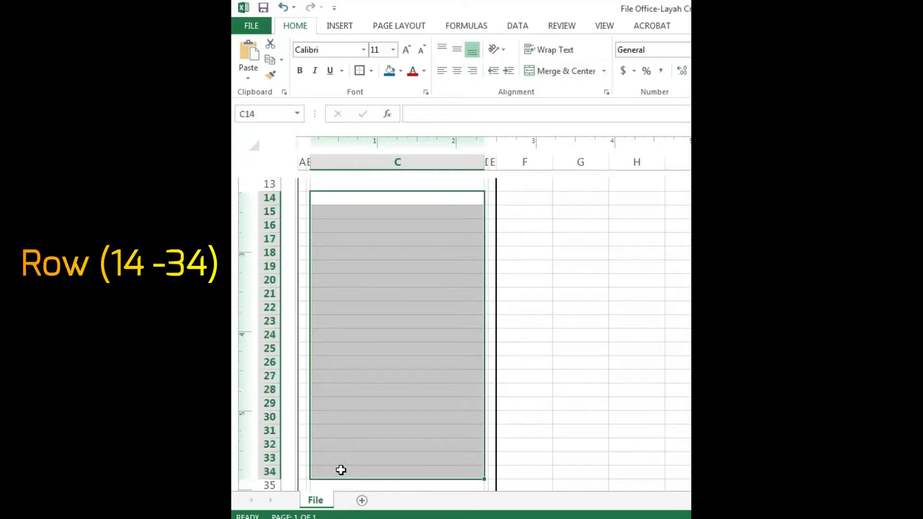
pyautogui.click(542, 73)
pyautogui.scroll(-3, 367, 406)
pyautogui.moveTo(340, 366); pyautogui.dragTo(338, 385)
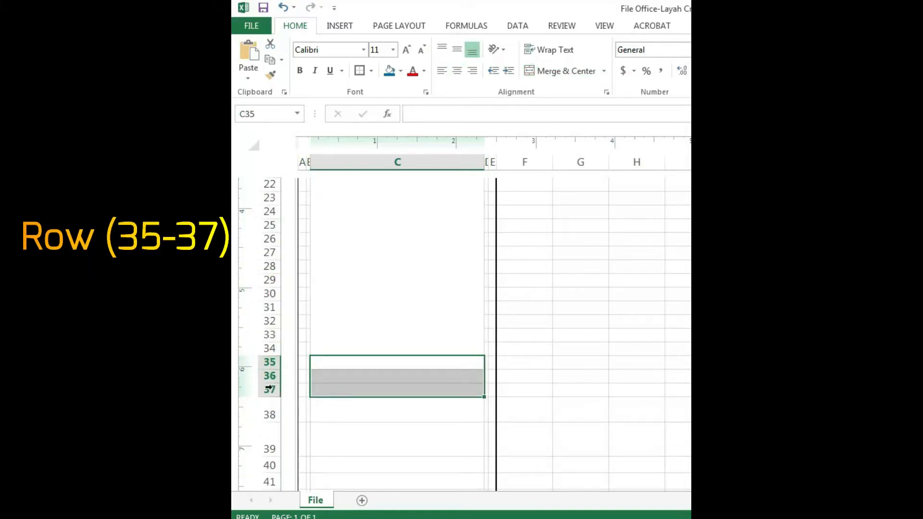
pyautogui.click(557, 74)
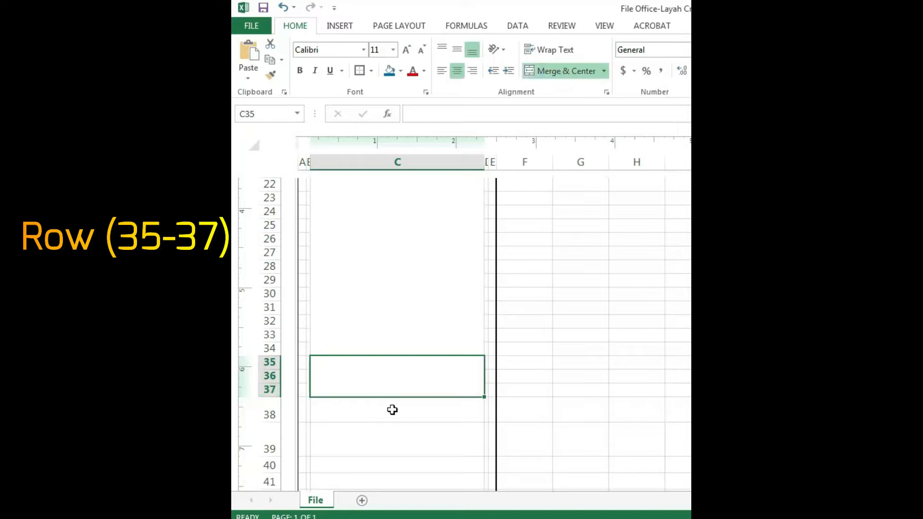
# Merge and center cells C40:C41 as one block and C52:C54 as another
pyautogui.scroll(-1, 391, 408)
pyautogui.scroll(-3, 391, 412)
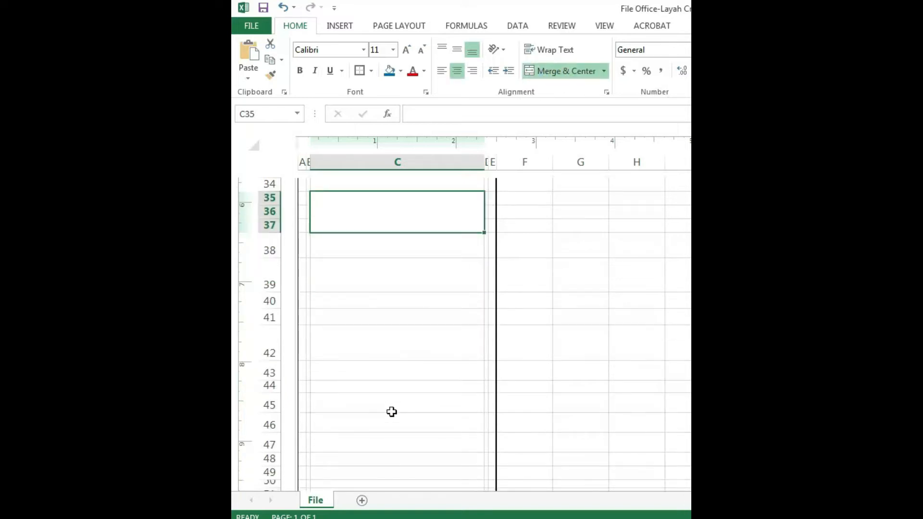
pyautogui.moveTo(359, 302); pyautogui.dragTo(360, 317)
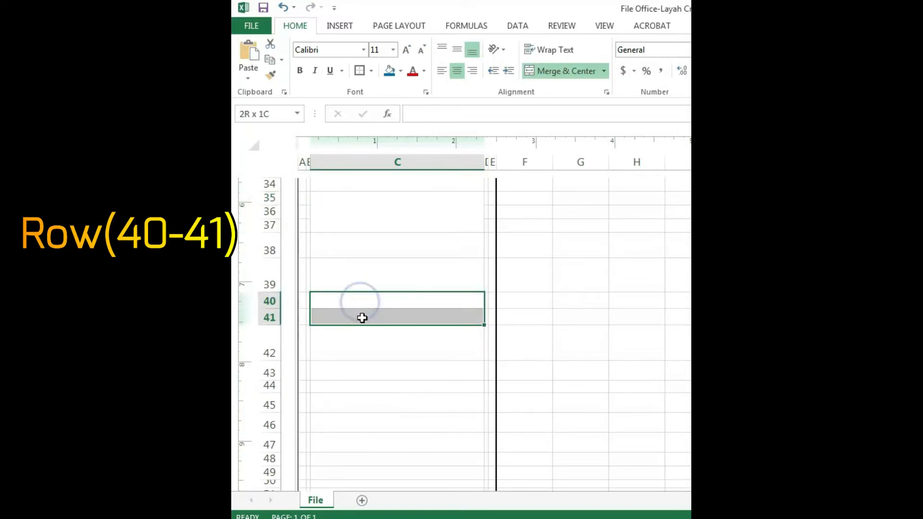
pyautogui.click(557, 71)
pyautogui.scroll(-1, 571, 358)
pyautogui.scroll(-3, 571, 360)
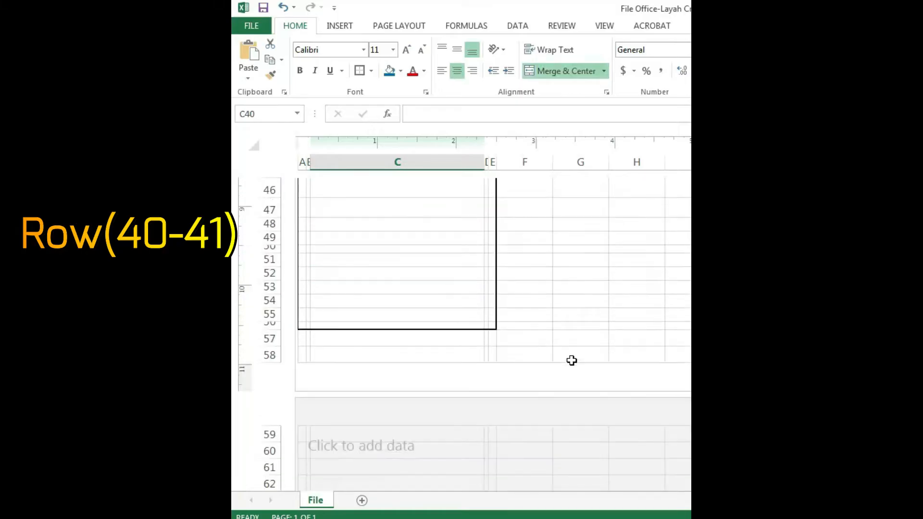
pyautogui.moveTo(374, 304); pyautogui.dragTo(377, 274)
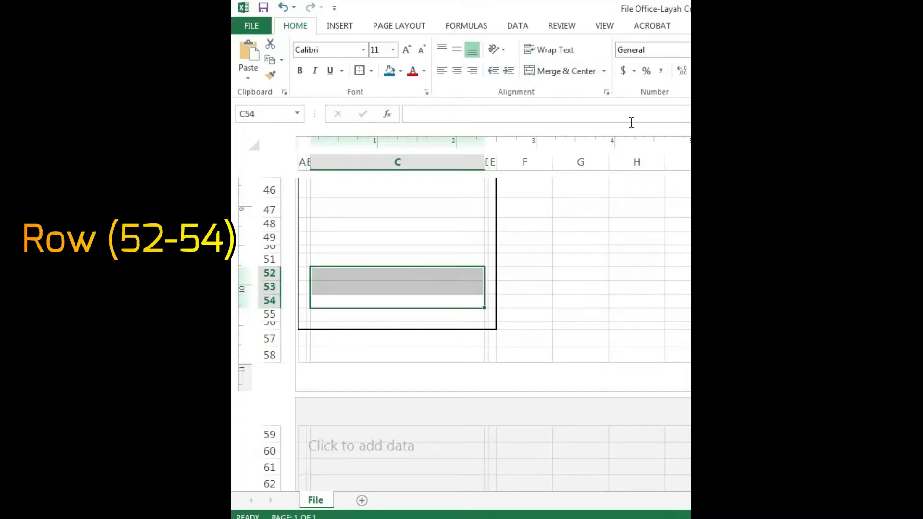
pyautogui.click(556, 72)
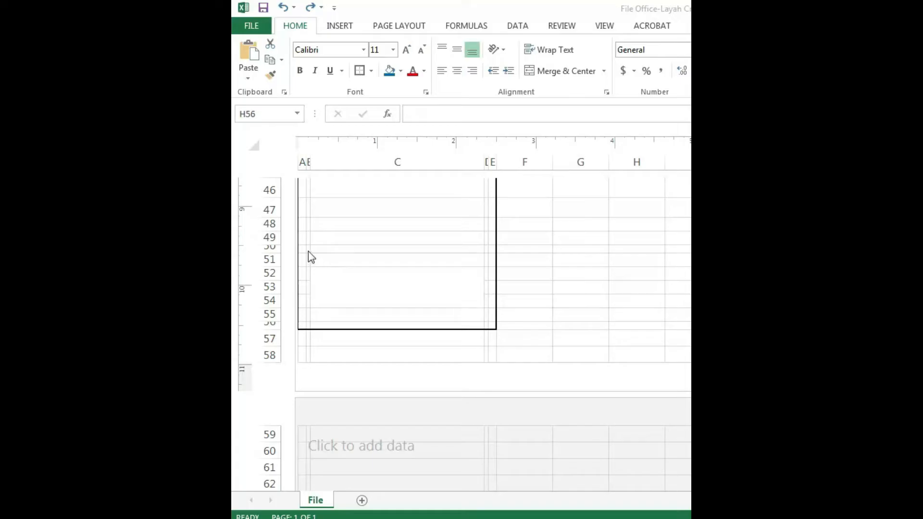
# Outline the range A50:E56 with a box border to separate the cover label from the rows above
pyautogui.moveTo(303, 248); pyautogui.dragTo(492, 326)
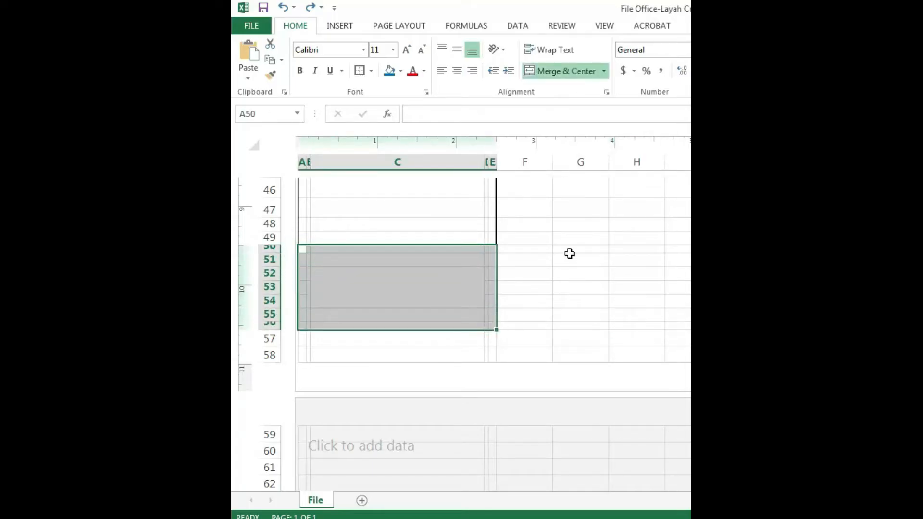
pyautogui.click(357, 73)
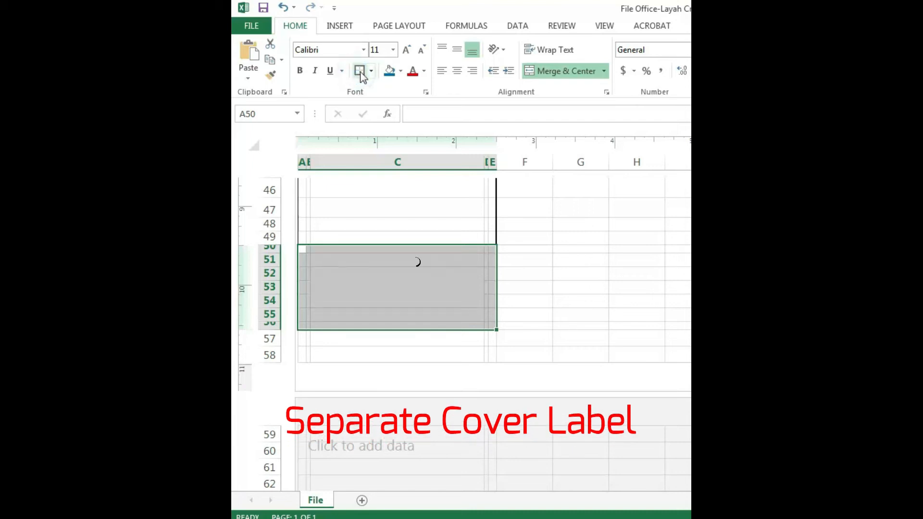
pyautogui.click(541, 314)
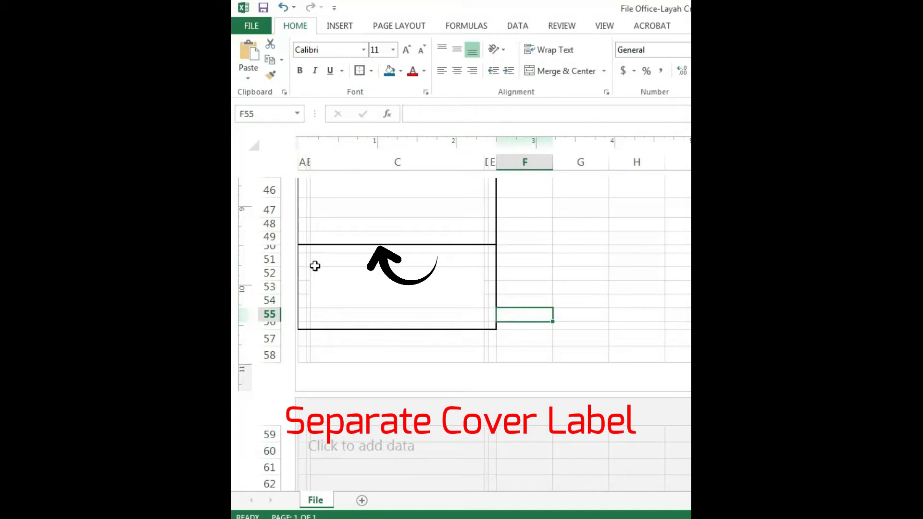
# Fill the cover label's upper row B51:D51 and its side cells B51:B55 with blue
pyautogui.moveTo(306, 261); pyautogui.dragTo(488, 259)
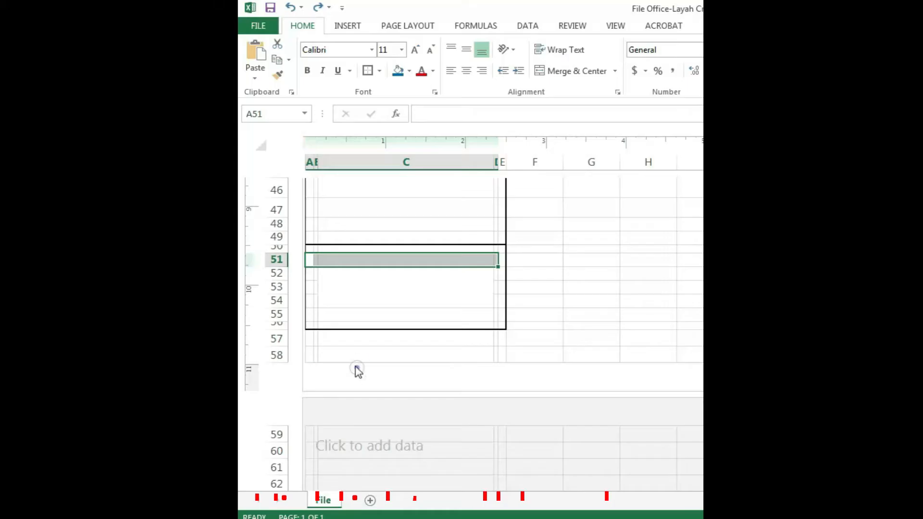
pyautogui.click(348, 353)
pyautogui.click(316, 261)
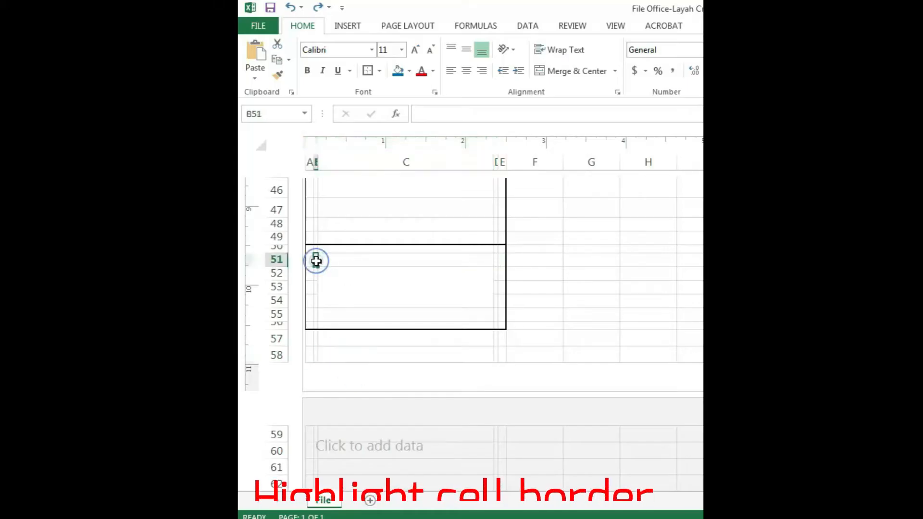
pyautogui.moveTo(316, 261); pyautogui.dragTo(496, 260)
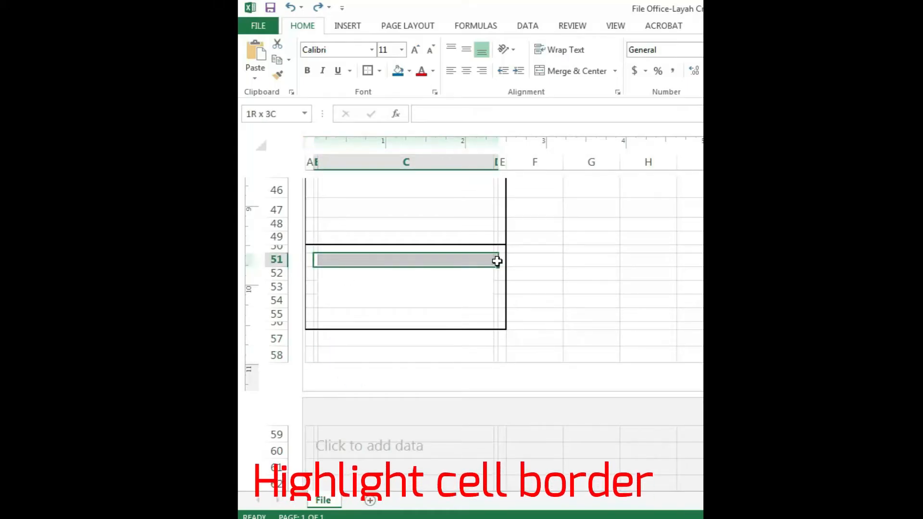
pyautogui.click(397, 72)
pyautogui.moveTo(315, 260); pyautogui.dragTo(315, 314)
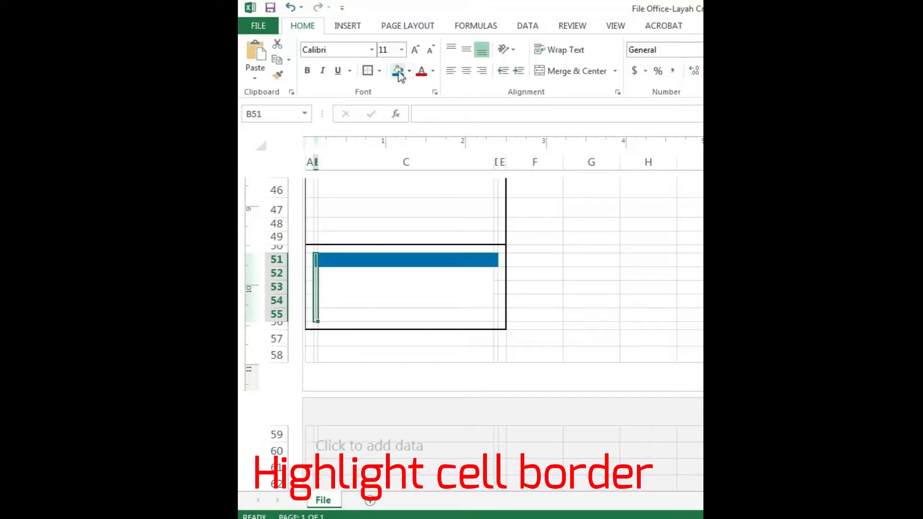
pyautogui.click(398, 71)
# Fill B55:D55 and D51:D54 with blue to complete the cover label's frame
pyautogui.moveTo(316, 315); pyautogui.dragTo(498, 317)
pyautogui.click(398, 72)
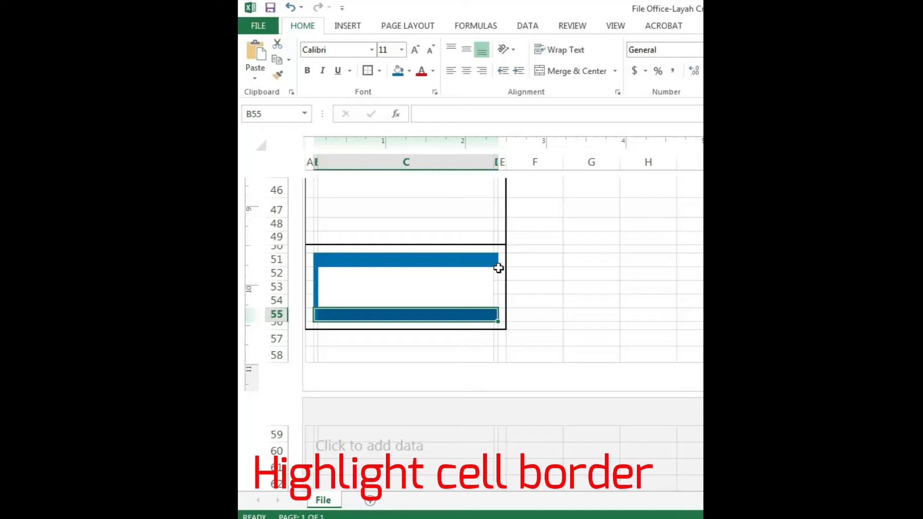
pyautogui.moveTo(496, 261); pyautogui.dragTo(497, 303)
pyautogui.click(398, 72)
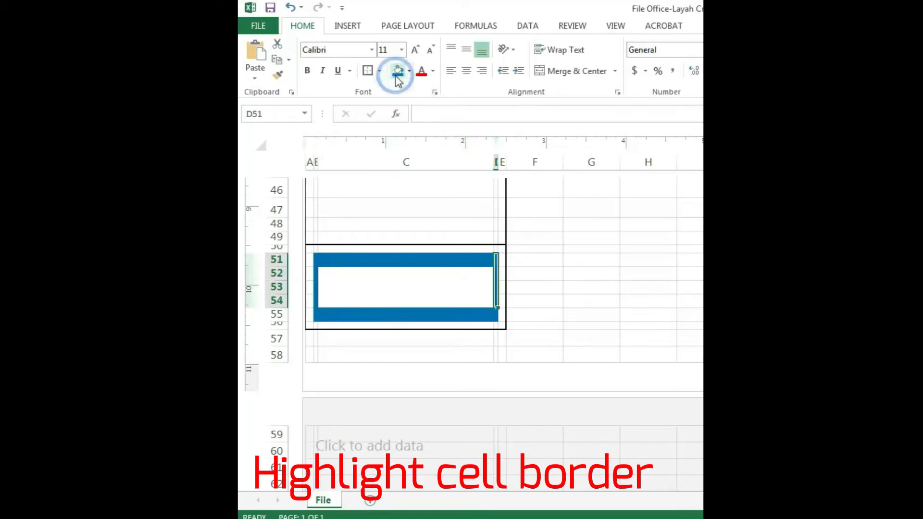
pyautogui.click(644, 329)
# Fill the row bands B48:D48 and B43:D43 with the same blue
pyautogui.scroll(1, 565, 323)
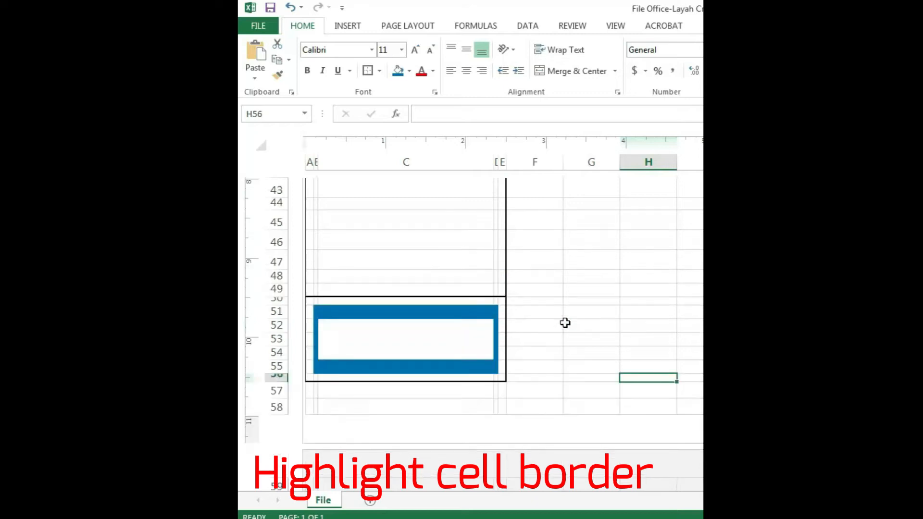
pyautogui.scroll(1, 565, 322)
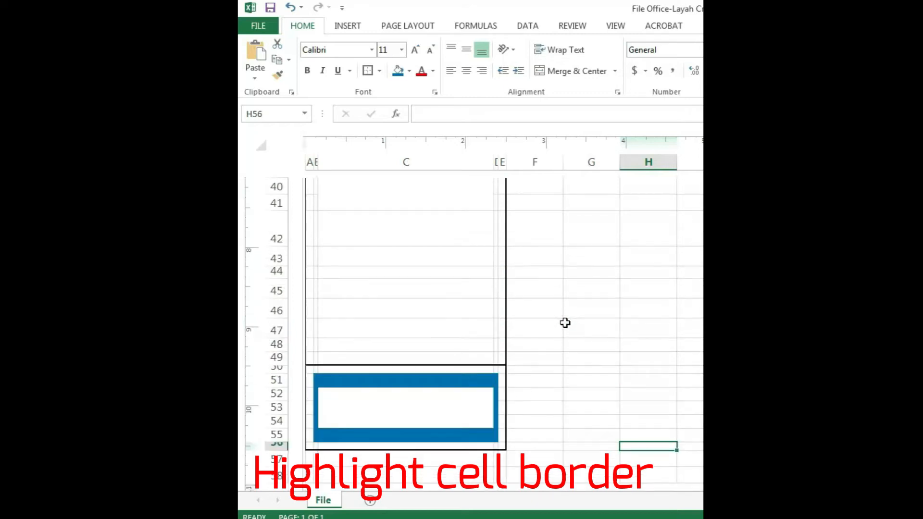
pyautogui.moveTo(497, 343); pyautogui.dragTo(318, 344)
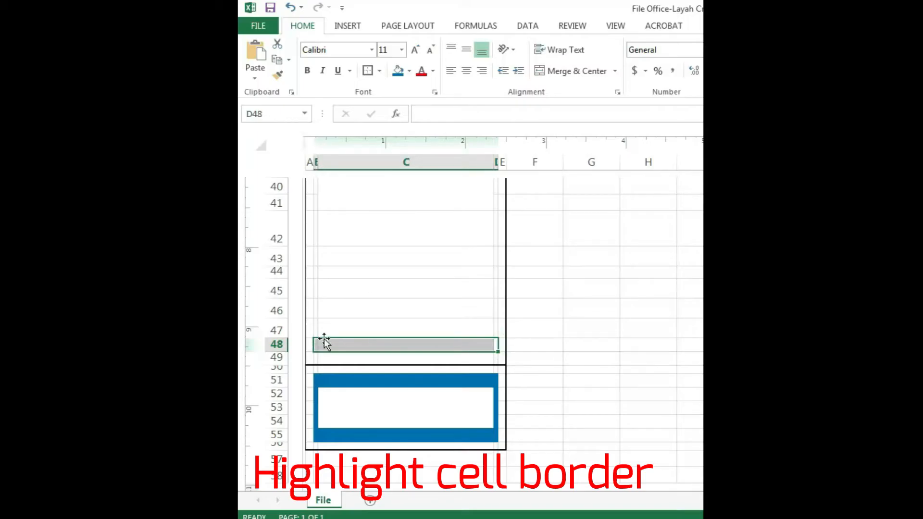
pyautogui.click(399, 72)
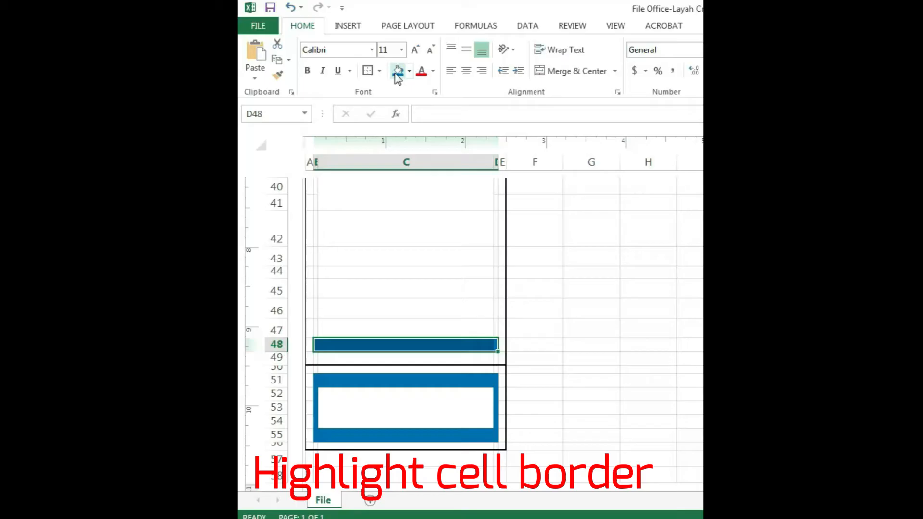
pyautogui.moveTo(315, 261); pyautogui.dragTo(497, 257)
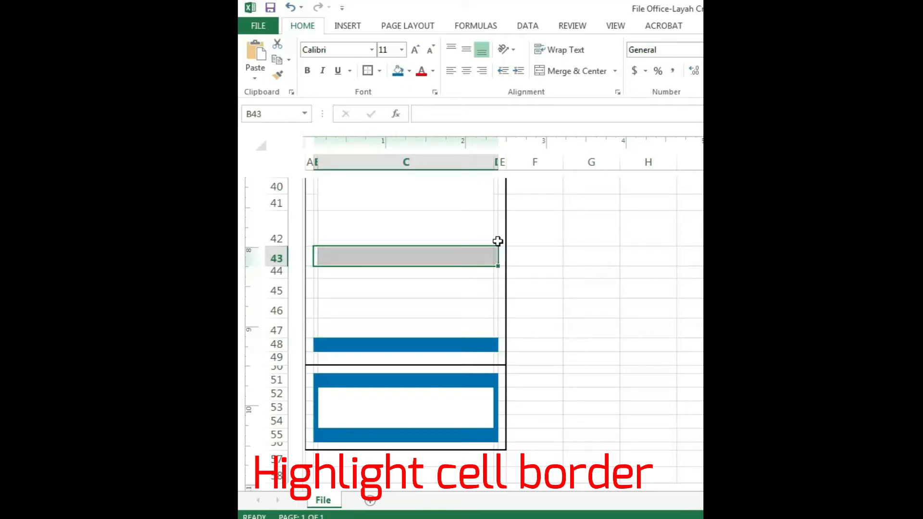
pyautogui.click(397, 72)
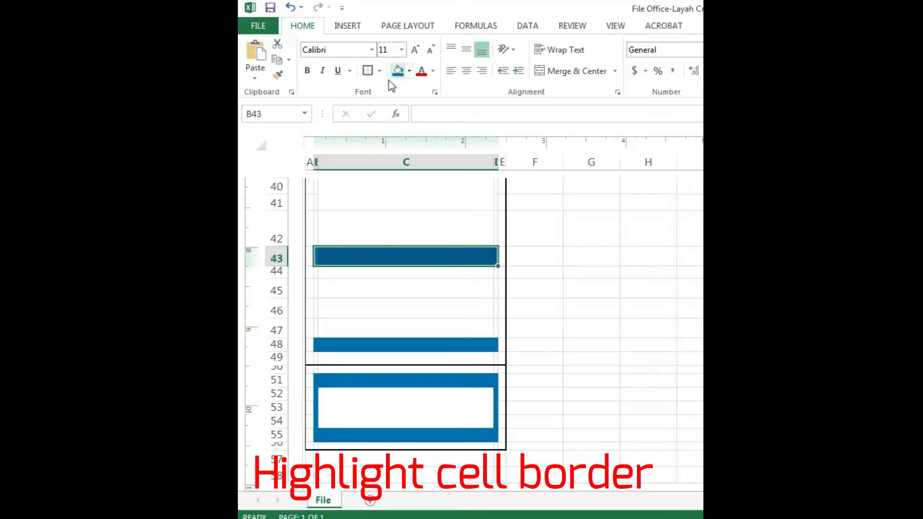
# Fill the narrow side columns B2:B48 and D2:D48 with blue
pyautogui.moveTo(314, 346); pyautogui.dragTo(316, 230)
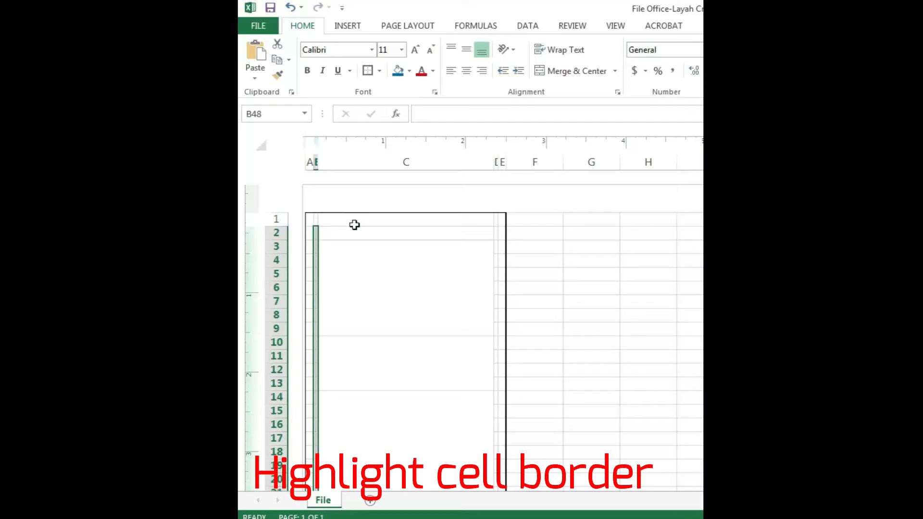
pyautogui.click(397, 72)
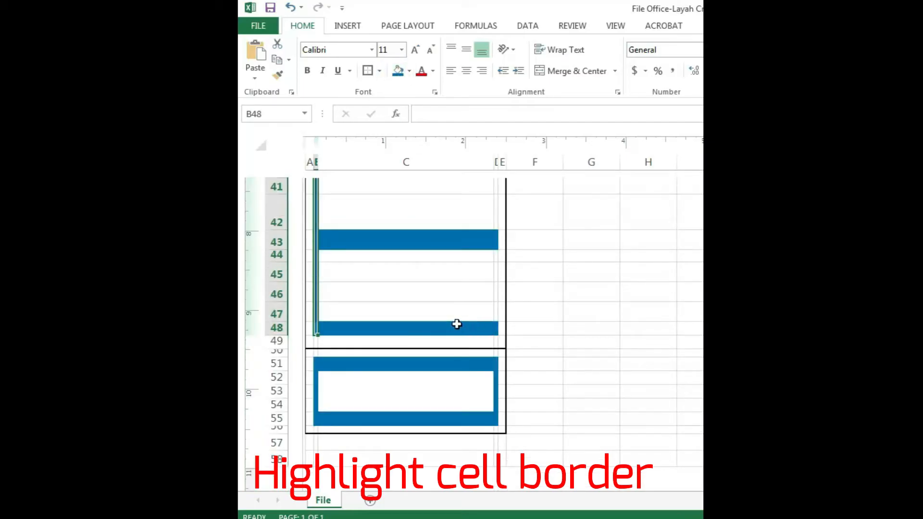
pyautogui.moveTo(495, 330); pyautogui.dragTo(496, 231)
pyautogui.click(398, 72)
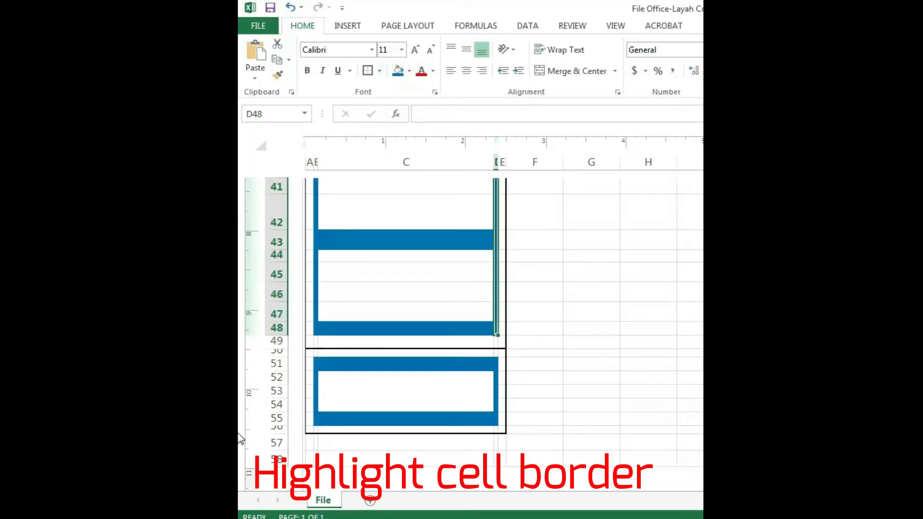
# Fill cells B2:C2 with blue to close the upper edge of the main label's frame
pyautogui.scroll(13, 238, 435)
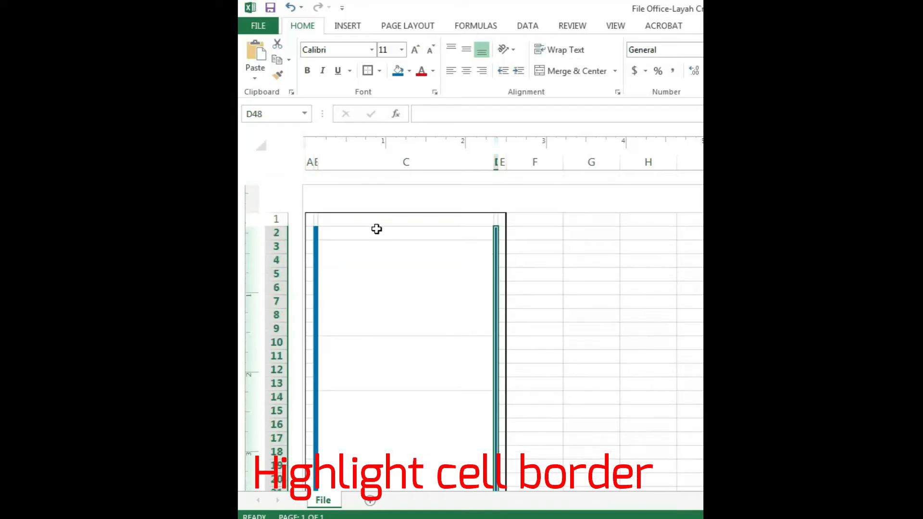
pyautogui.moveTo(319, 232); pyautogui.dragTo(452, 227)
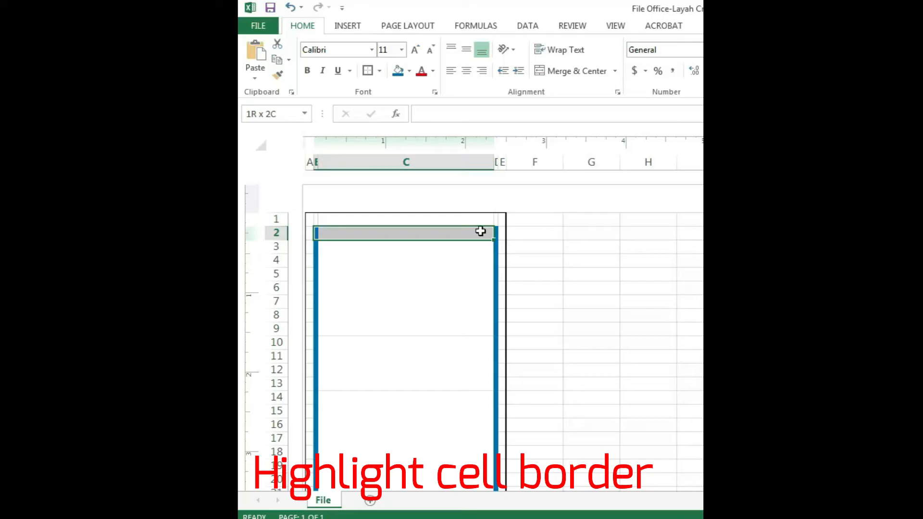
pyautogui.click(398, 71)
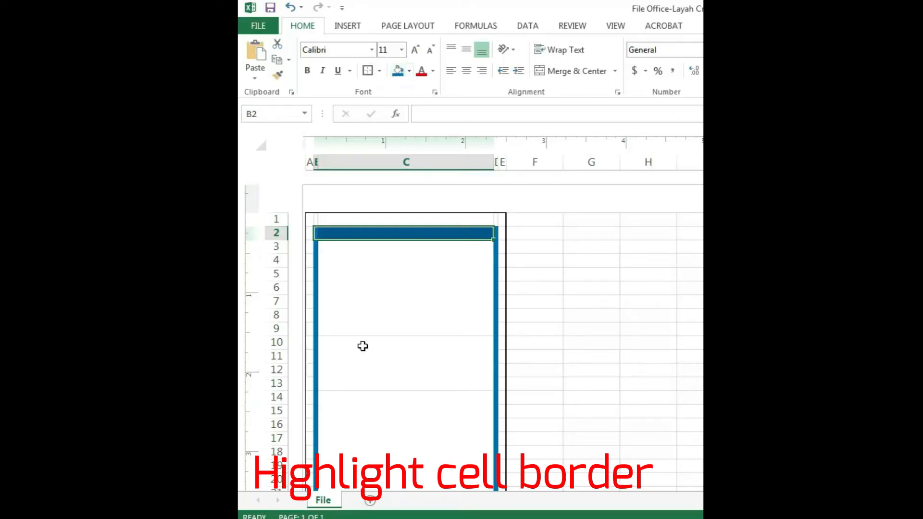
# Outline the merged block C10:C13 with a box border and fill it red
pyautogui.click(375, 379)
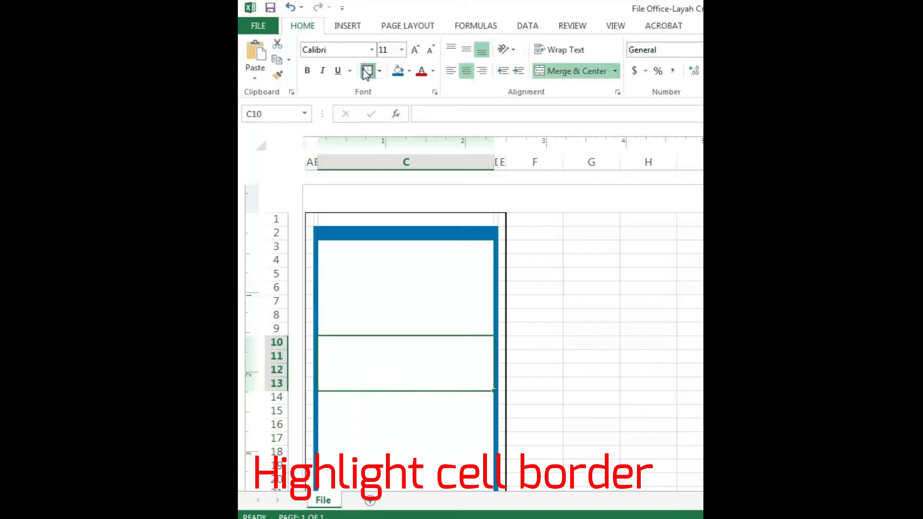
pyautogui.click(409, 77)
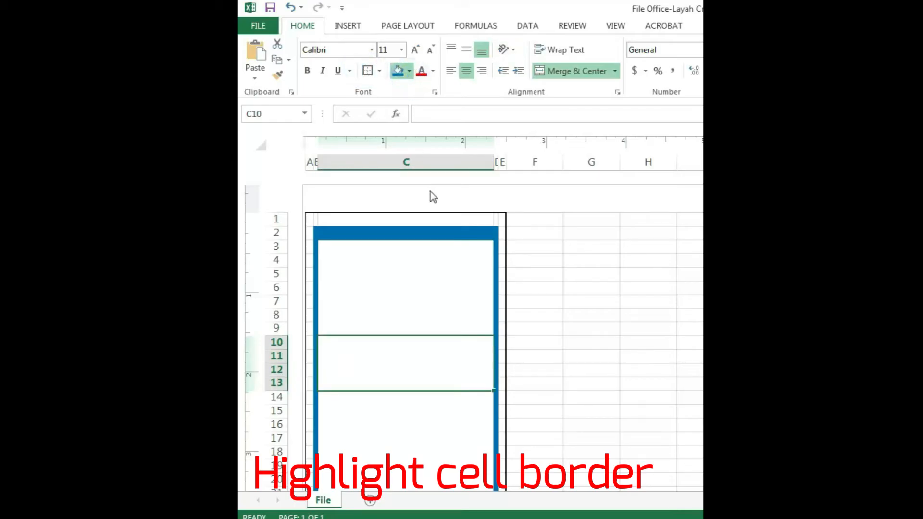
pyautogui.click(408, 178)
pyautogui.click(544, 331)
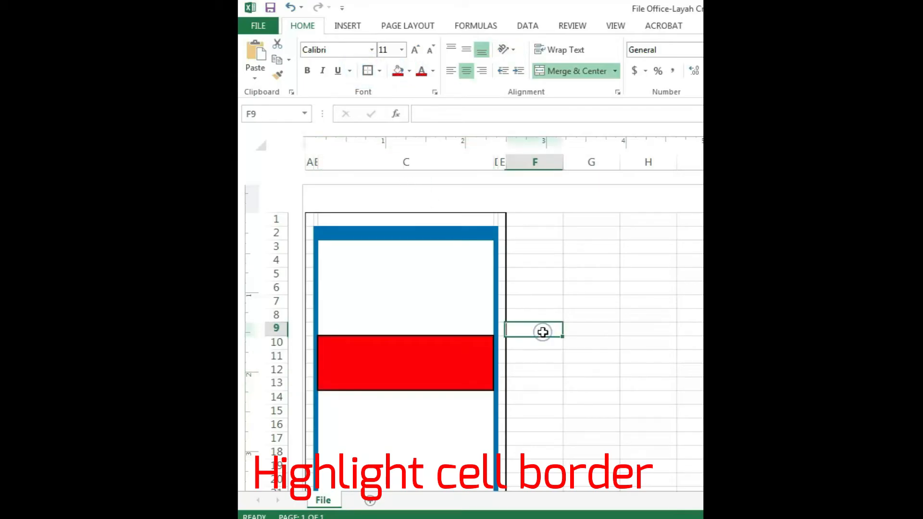
# Apply a double bottom border to the merged block C35:C37
pyautogui.scroll(-3, 533, 333)
pyautogui.scroll(-6, 534, 334)
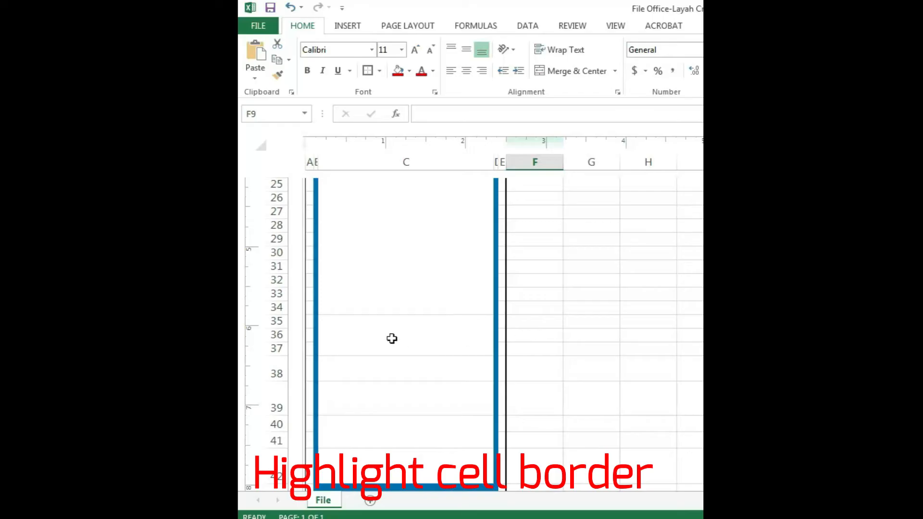
pyautogui.click(391, 338)
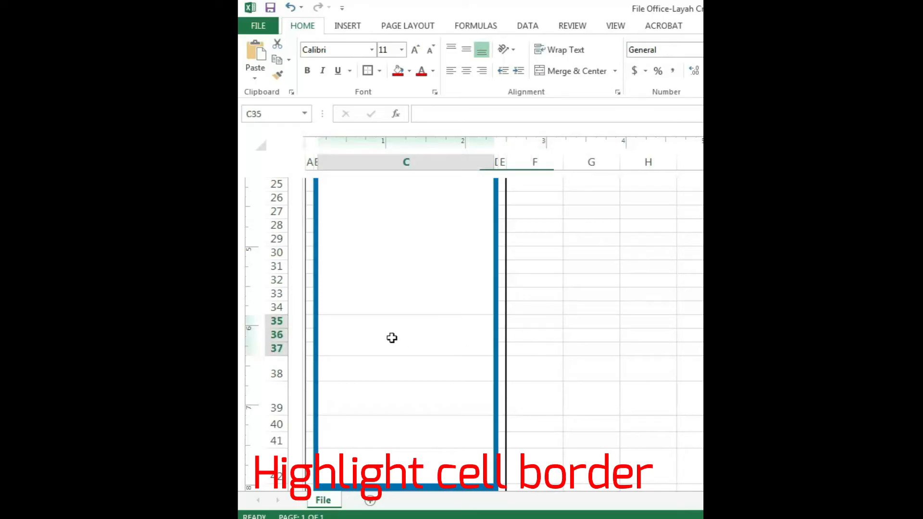
pyautogui.click(380, 71)
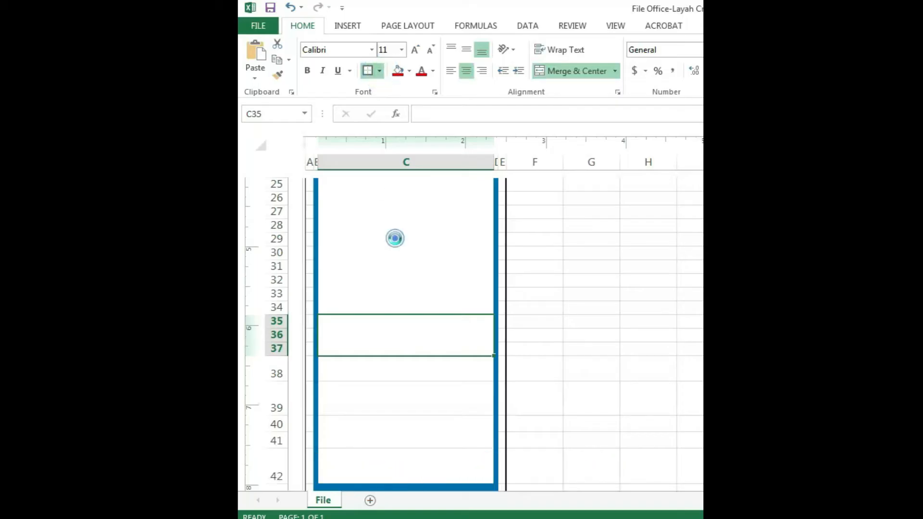
pyautogui.click(586, 331)
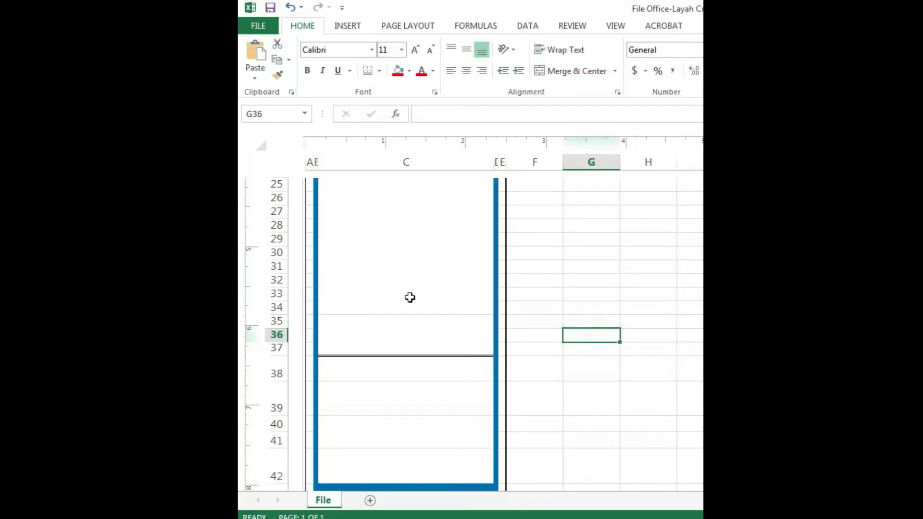
# Apply the same double bottom border to the merged block C14:C34
pyautogui.click(361, 287)
pyautogui.click(363, 67)
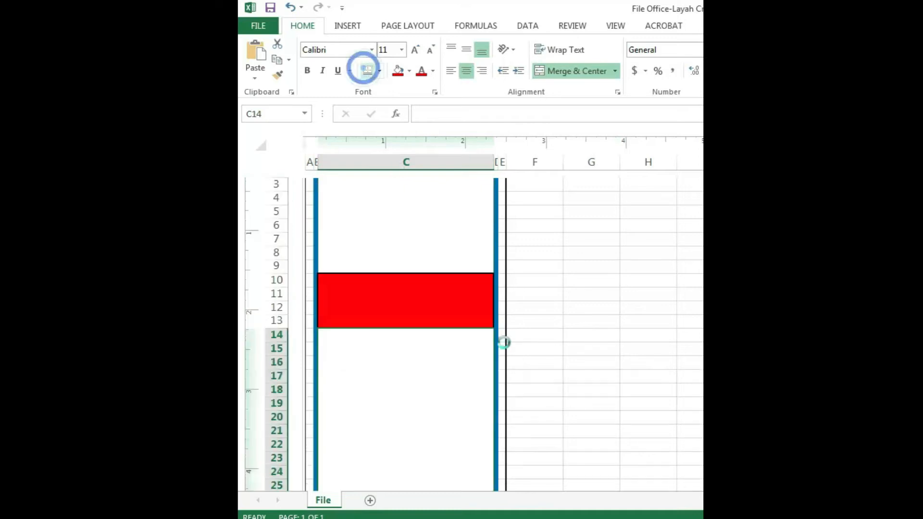
pyautogui.click(591, 402)
# Apply a single bottom border to cell C38, cell C39 and the merged block C40:C41
pyautogui.scroll(-7, 580, 405)
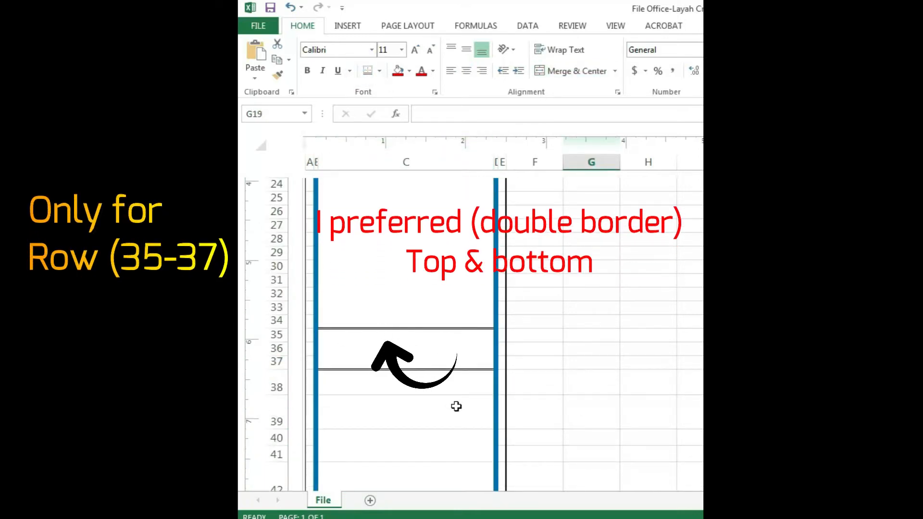
pyautogui.scroll(-1, 456, 406)
pyautogui.click(418, 351)
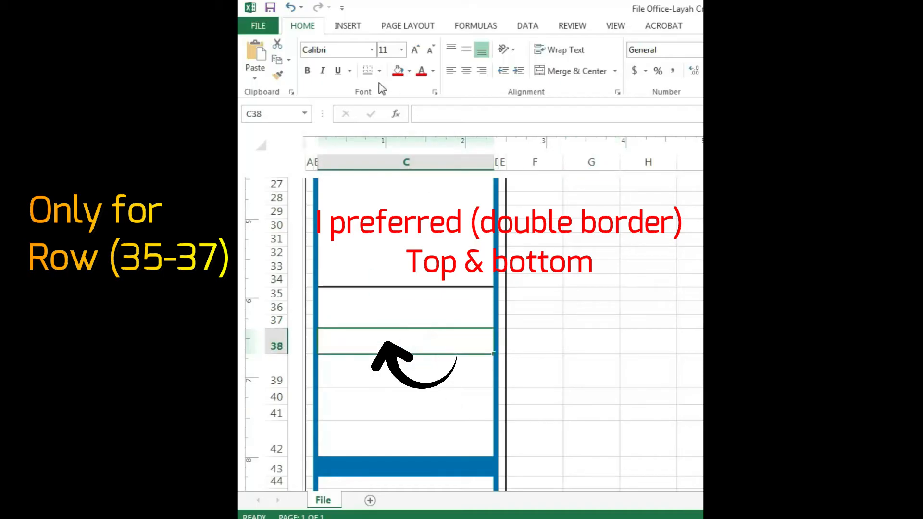
pyautogui.click(391, 103)
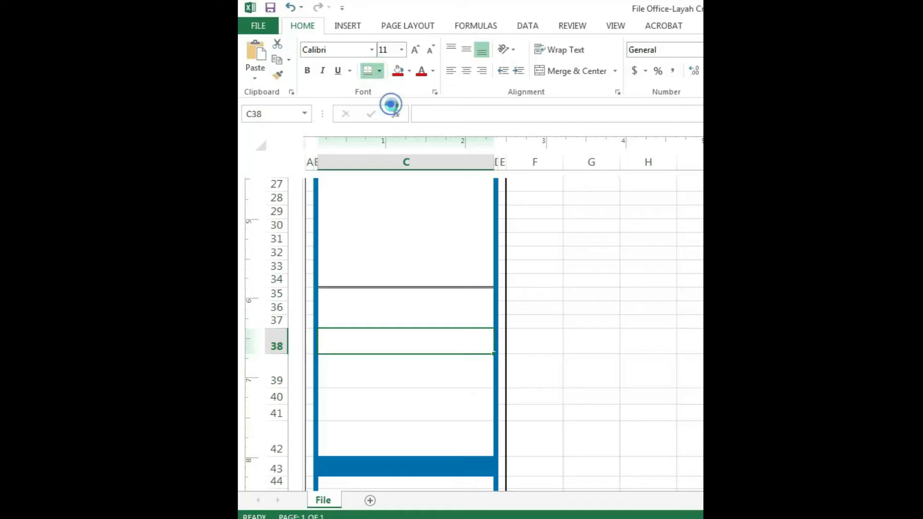
pyautogui.click(567, 327)
pyautogui.click(437, 370)
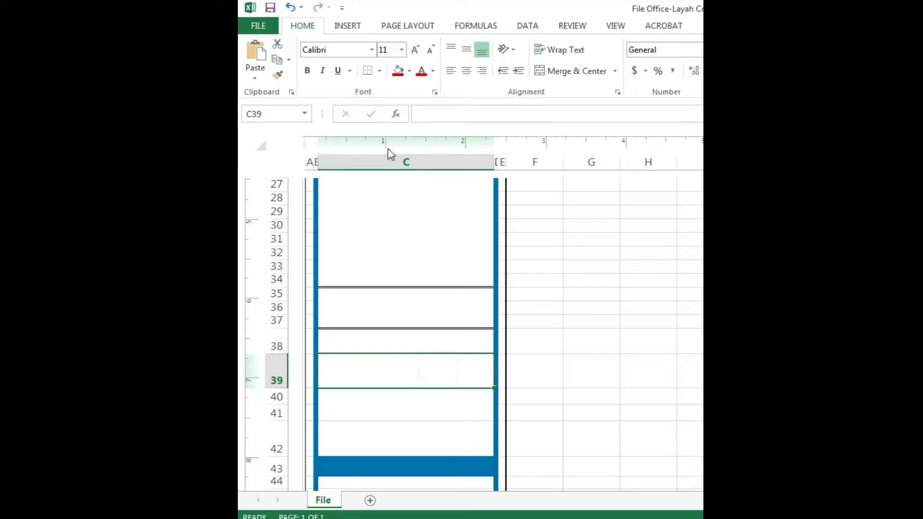
pyautogui.click(367, 72)
pyautogui.click(365, 412)
pyautogui.click(367, 71)
pyautogui.click(601, 307)
# Apply a bottom border to cell C44 and copy its formatting down to C45:C46
pyautogui.scroll(-3, 572, 446)
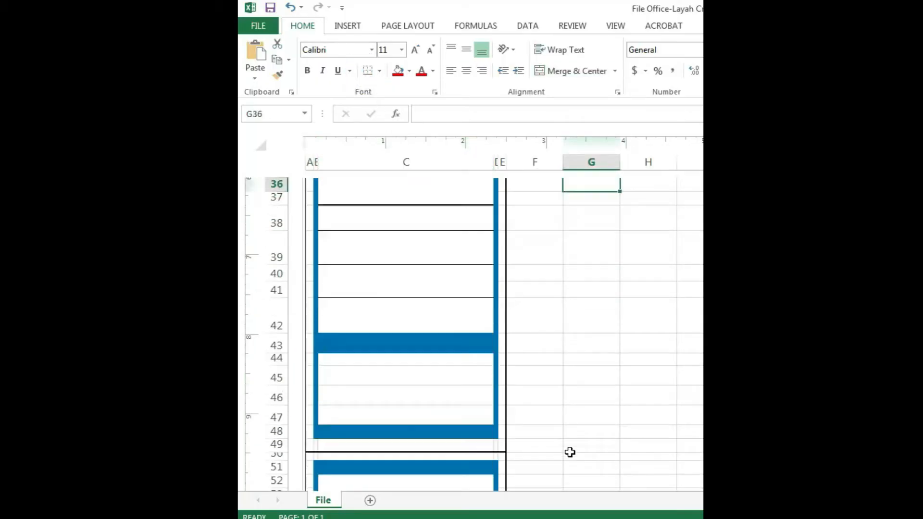
pyautogui.click(370, 363)
pyautogui.click(367, 71)
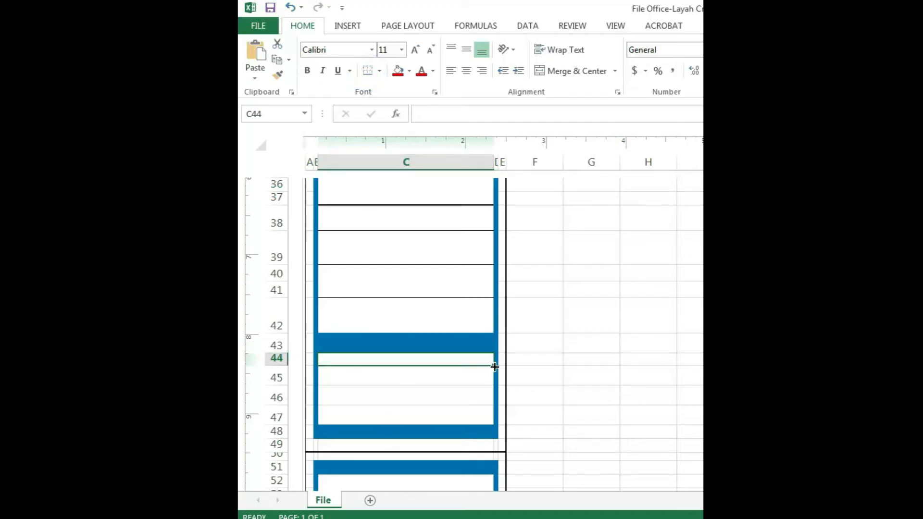
pyautogui.moveTo(494, 367); pyautogui.dragTo(490, 406)
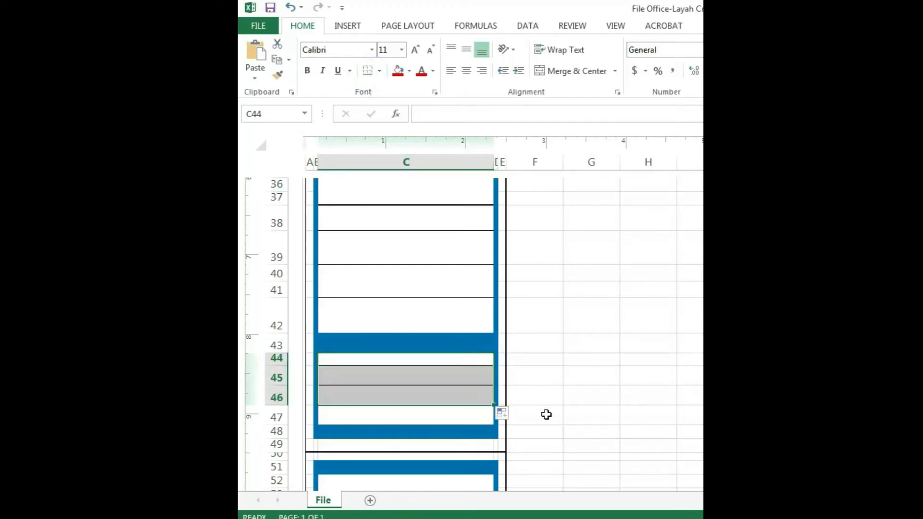
pyautogui.click(573, 421)
pyautogui.scroll(-2, 573, 421)
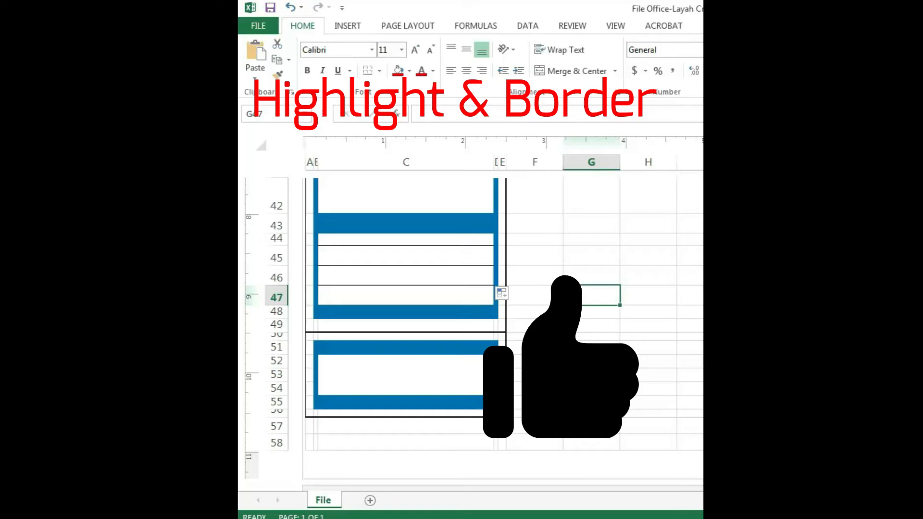
pyautogui.scroll(14, 574, 422)
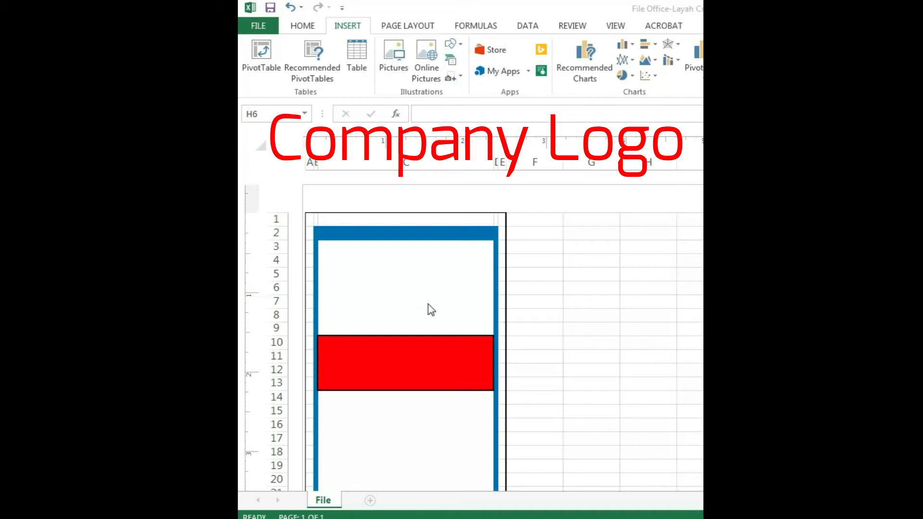
# Position the company logo centrally in the white block above the red band and enter LAYAH CREATIVE SDN BHD in the merged block C10:C13
pyautogui.moveTo(680, 319); pyautogui.dragTo(388, 285)
pyautogui.click(390, 365)
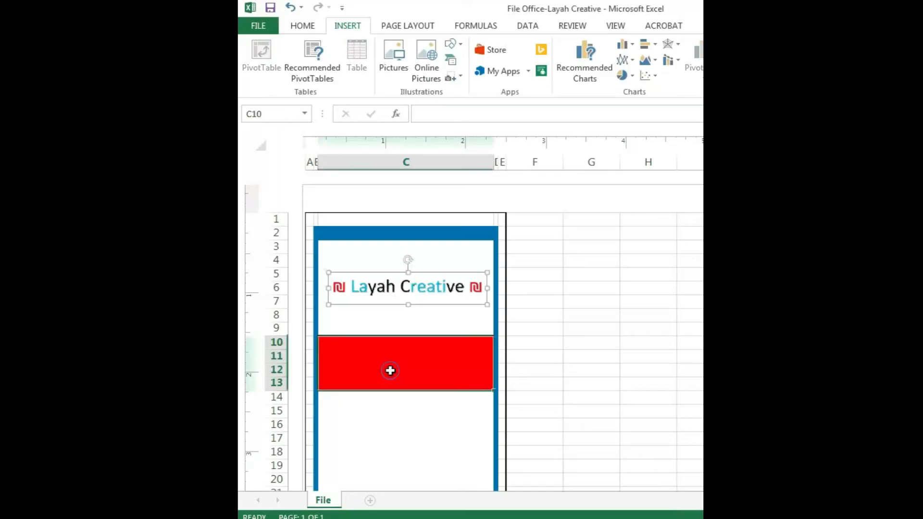
pyautogui.write('LAYAH CREATIVE SDN')
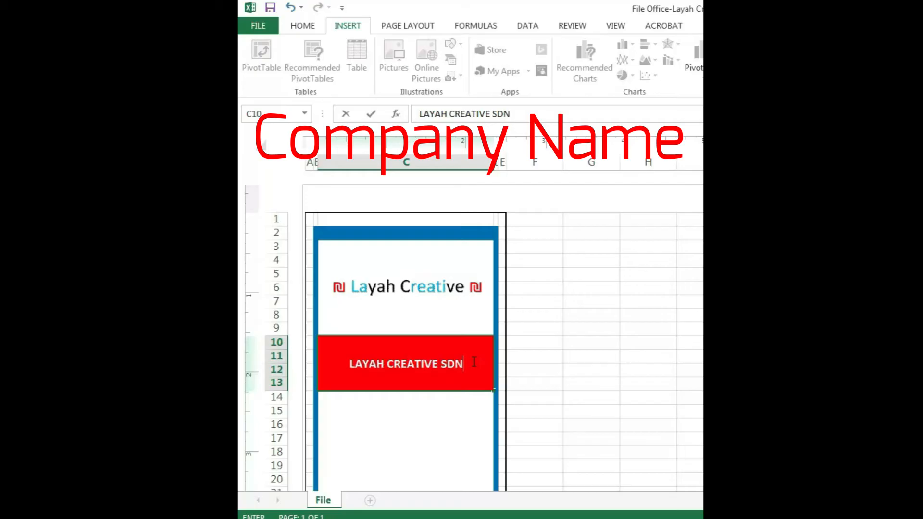
pyautogui.write(' BHD')
pyautogui.press('Return')
# Enter SIBU PROJECT as the project name in the merged block C14:C34
pyautogui.scroll(-2, 474, 361)
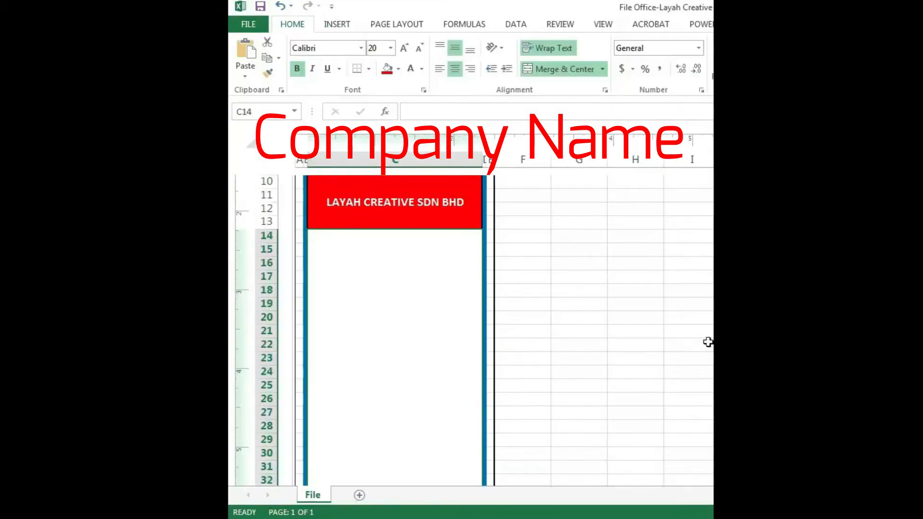
pyautogui.doubleClick(745, 290)
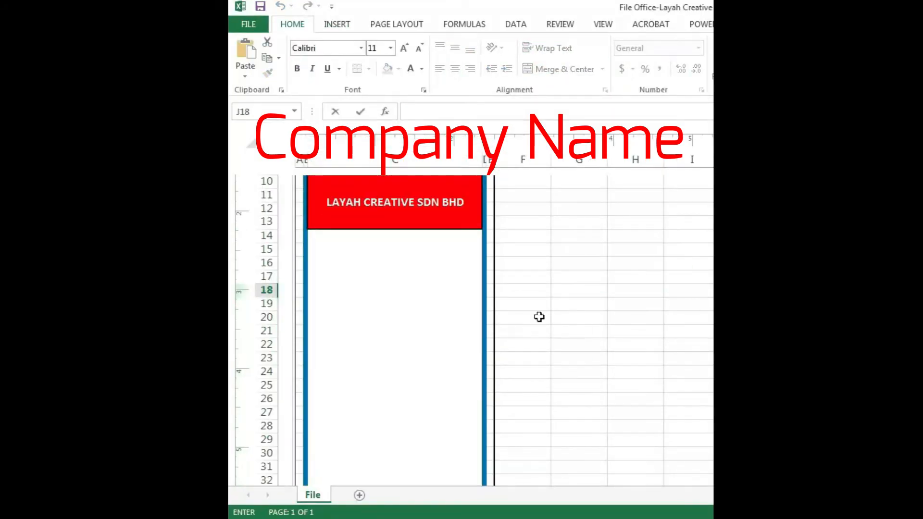
pyautogui.click(406, 333)
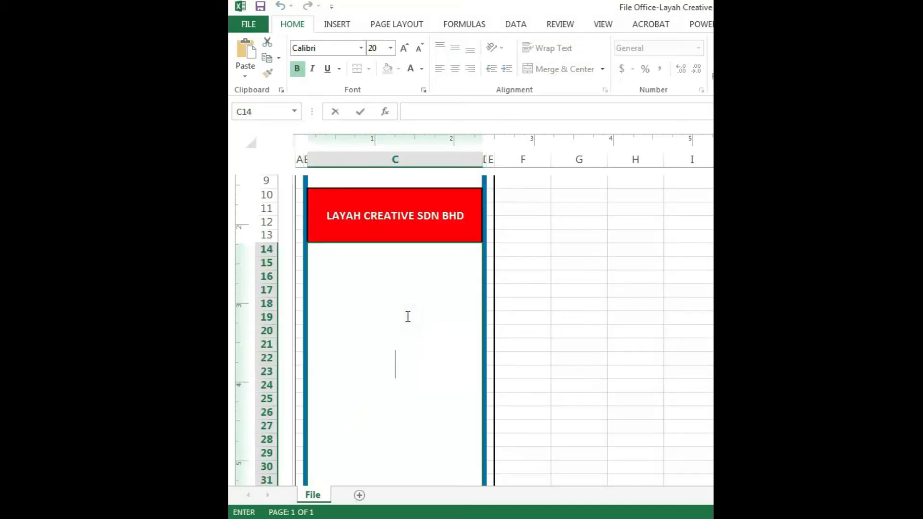
pyautogui.write('s')
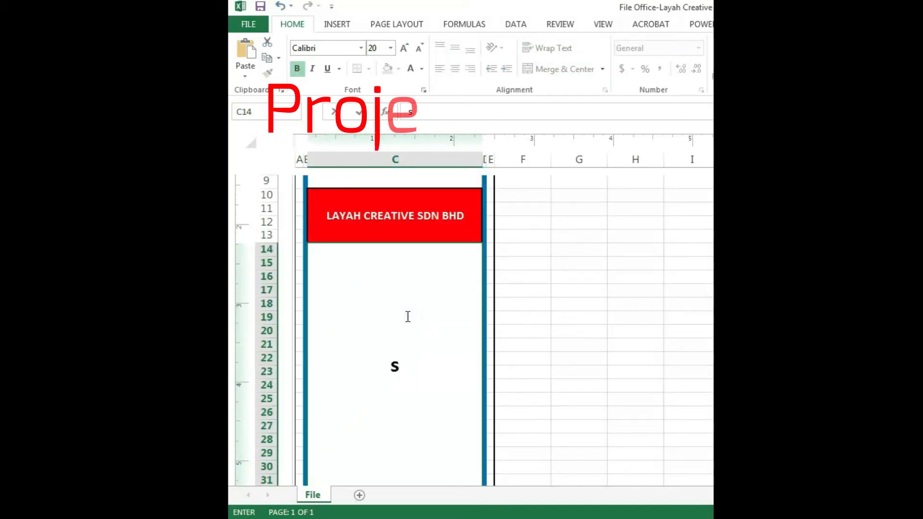
pyautogui.press('BackSpace')
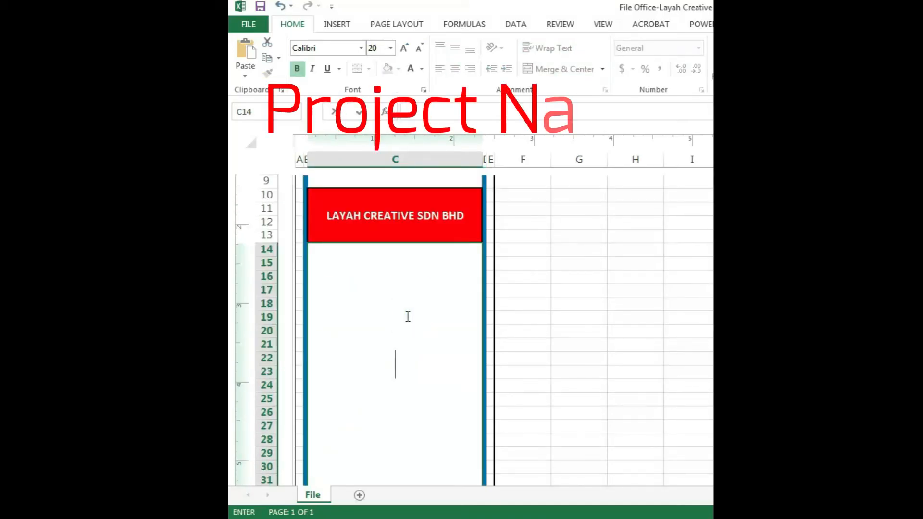
pyautogui.write('SI')
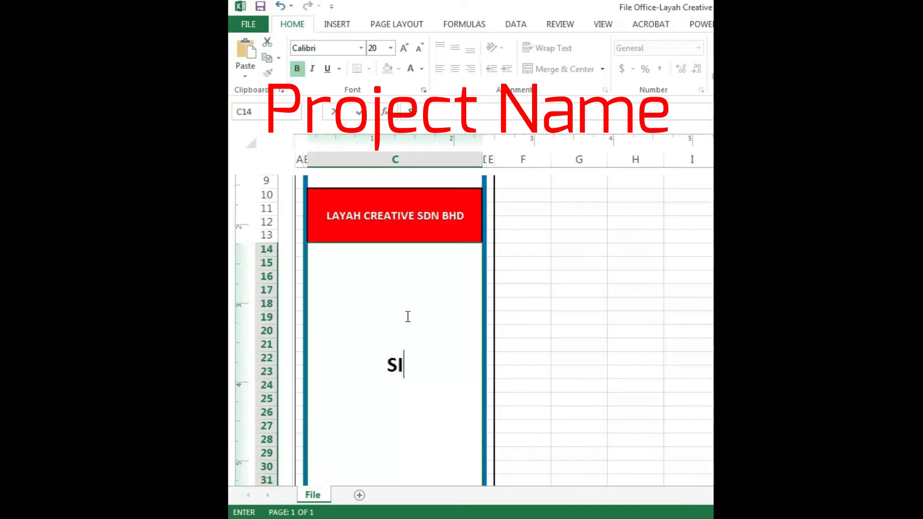
pyautogui.write('BU')
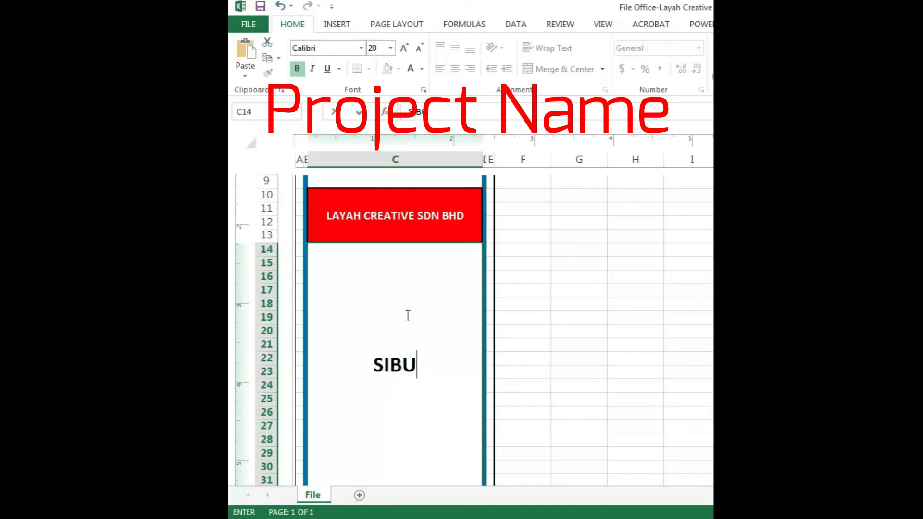
pyautogui.click(423, 361)
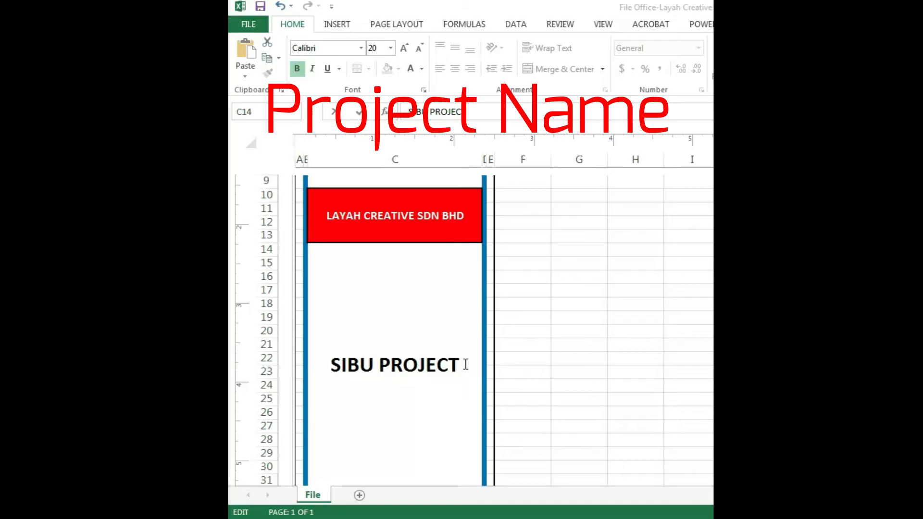
# Append Store Inventory (SI) after the project name in the merged block C14:C34
pyautogui.write('S')
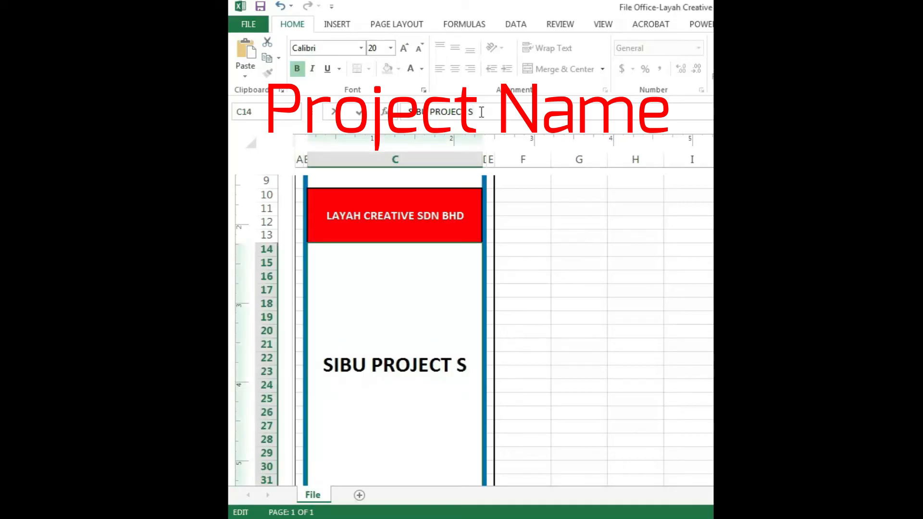
pyautogui.write('t')
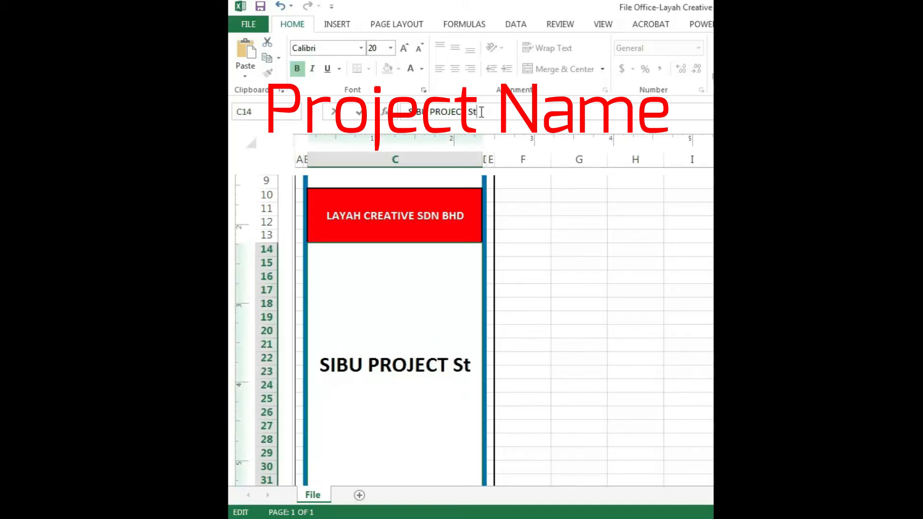
pyautogui.write('ore Inventory')
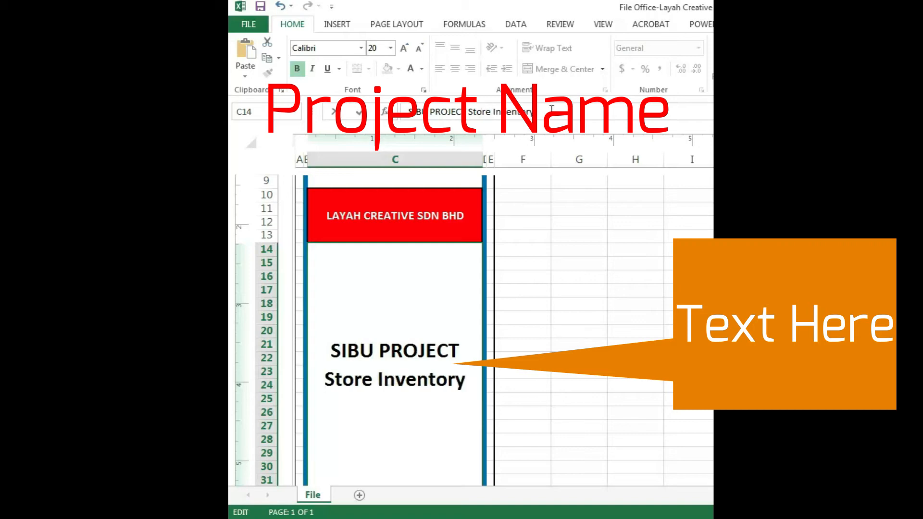
pyautogui.write(' (')
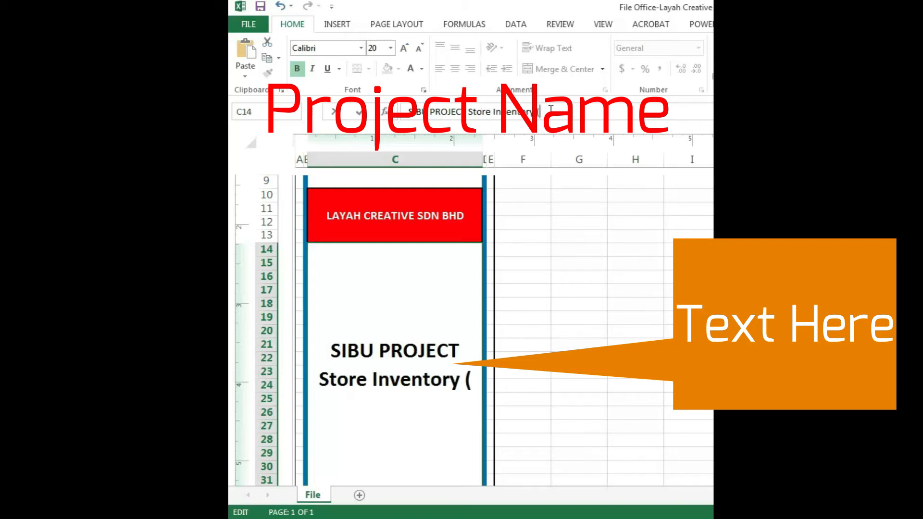
pyautogui.write('SI')
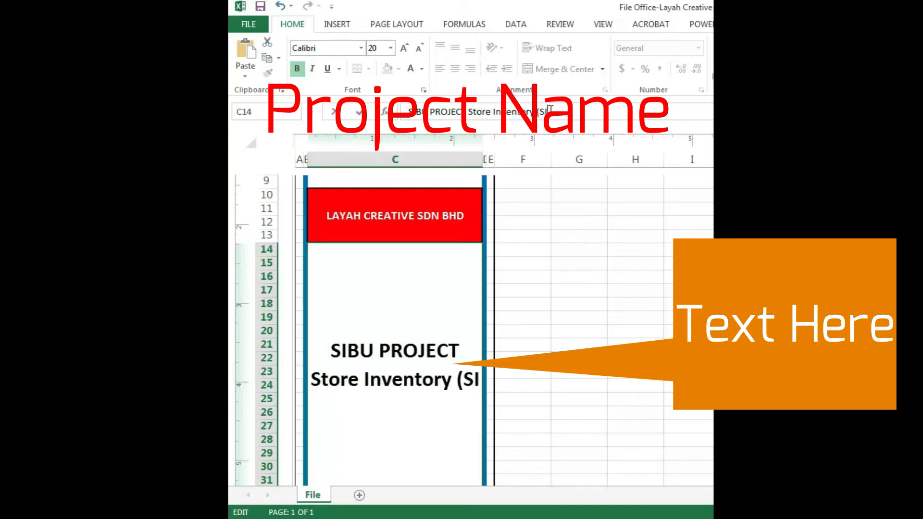
pyautogui.write(')')
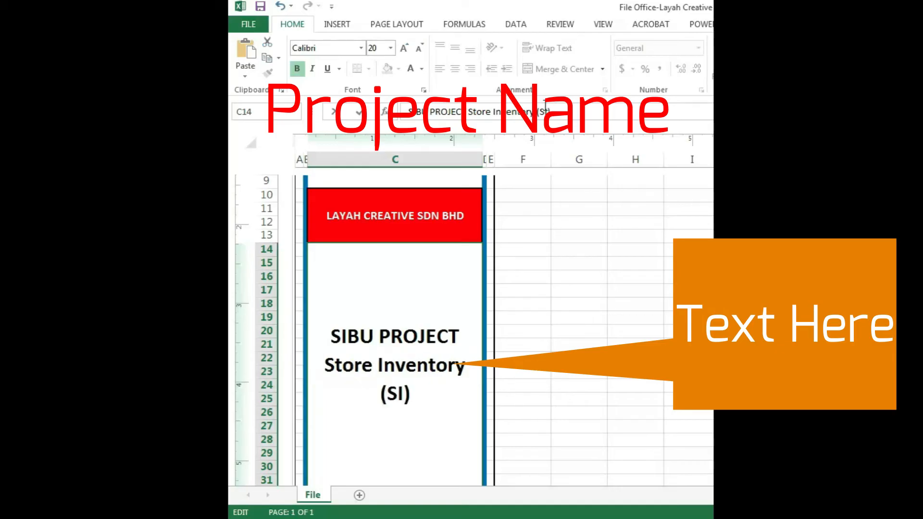
pyautogui.click(572, 301)
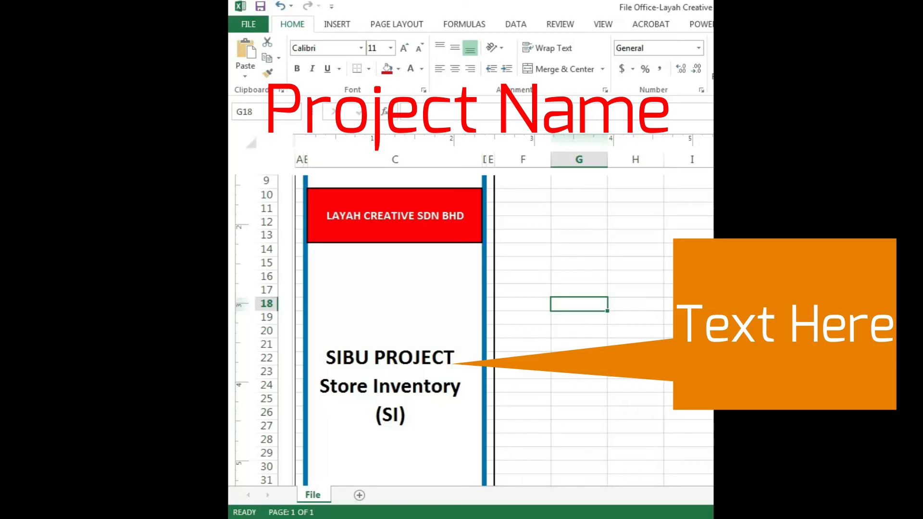
# Examine the text and font sizes of the project name, the detail cells C35:C42 and the year cells C43:C46
pyautogui.press('pagedown')
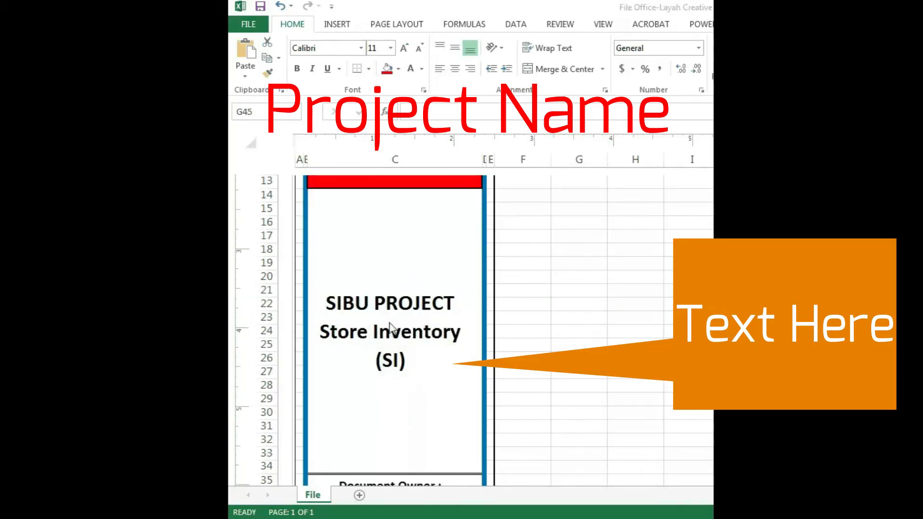
pyautogui.click(390, 389)
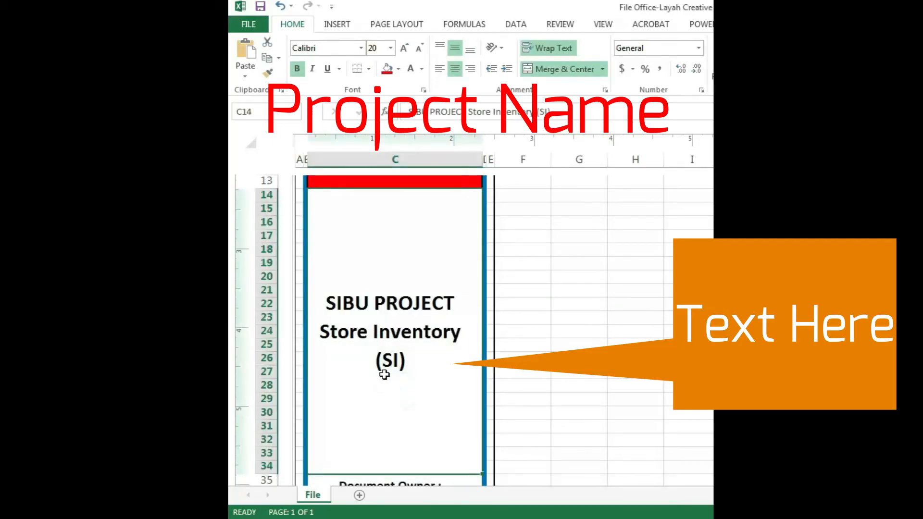
pyautogui.scroll(-4, 417, 381)
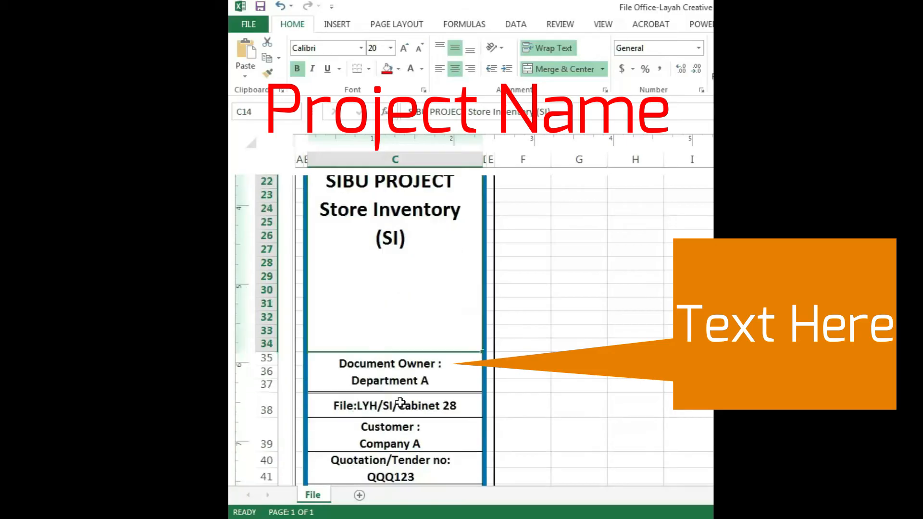
pyautogui.click(541, 371)
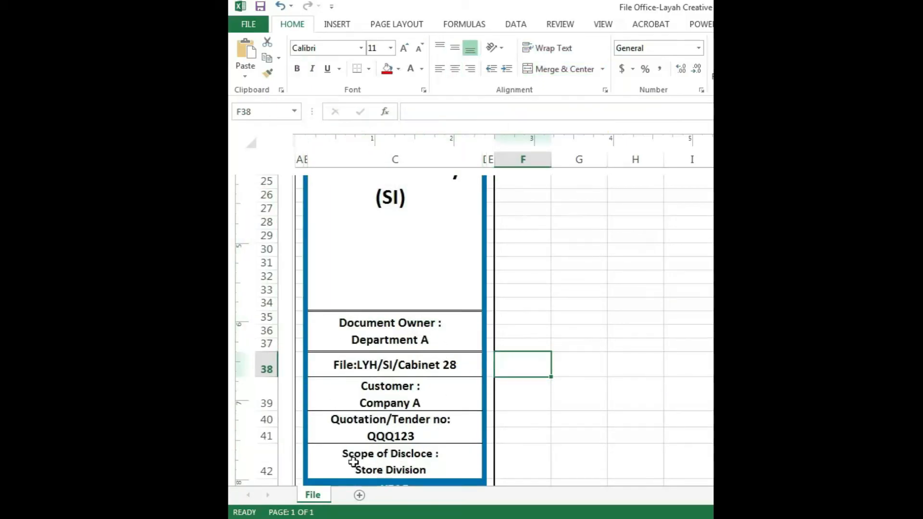
pyautogui.moveTo(407, 322); pyautogui.dragTo(409, 458)
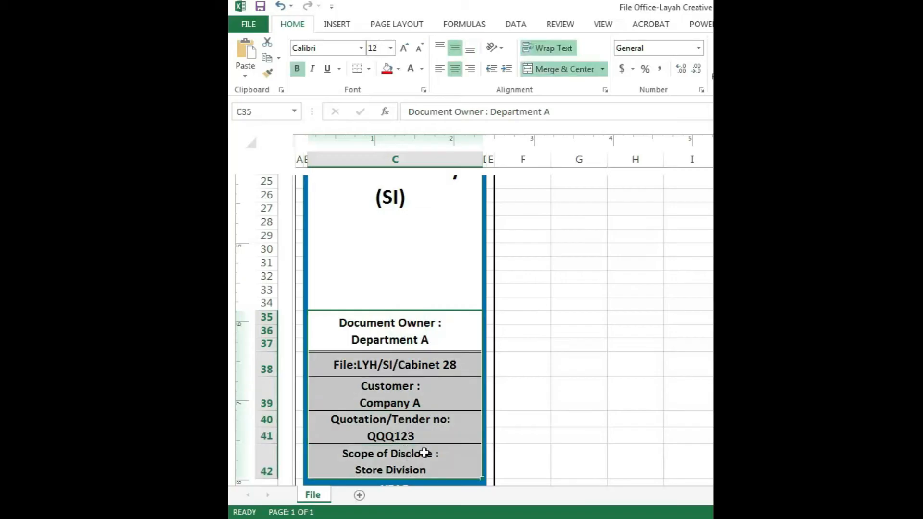
pyautogui.click(377, 51)
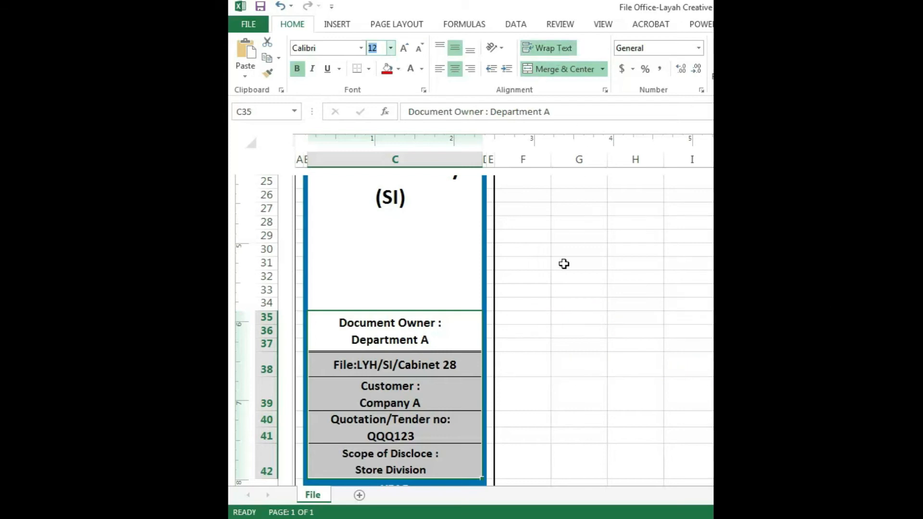
pyautogui.click(534, 312)
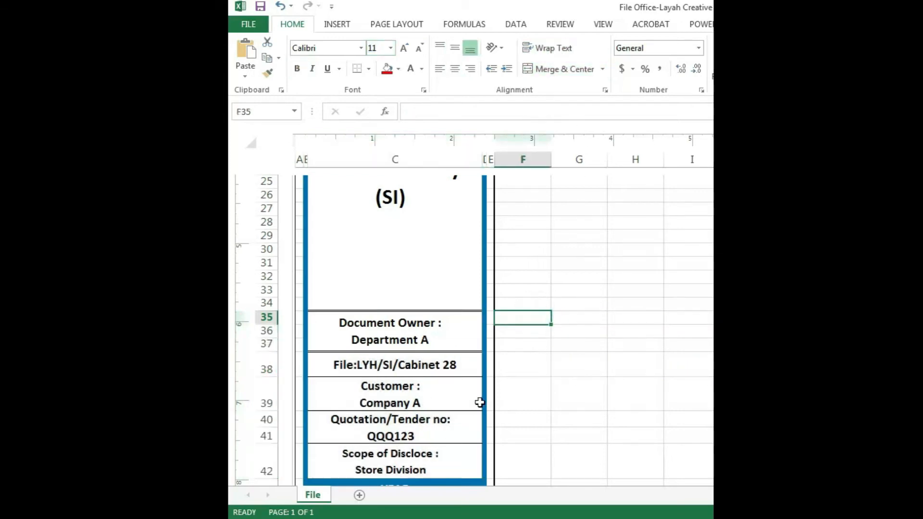
pyautogui.scroll(-3, 446, 442)
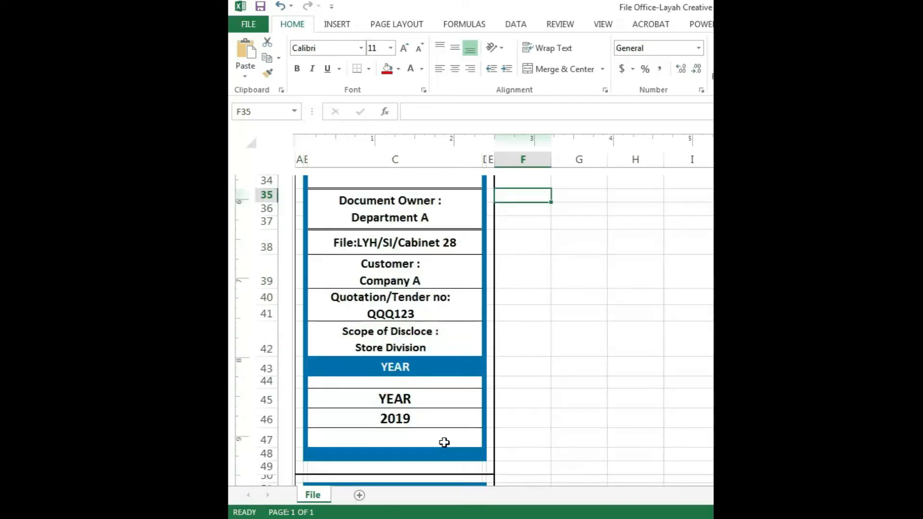
pyautogui.click(412, 368)
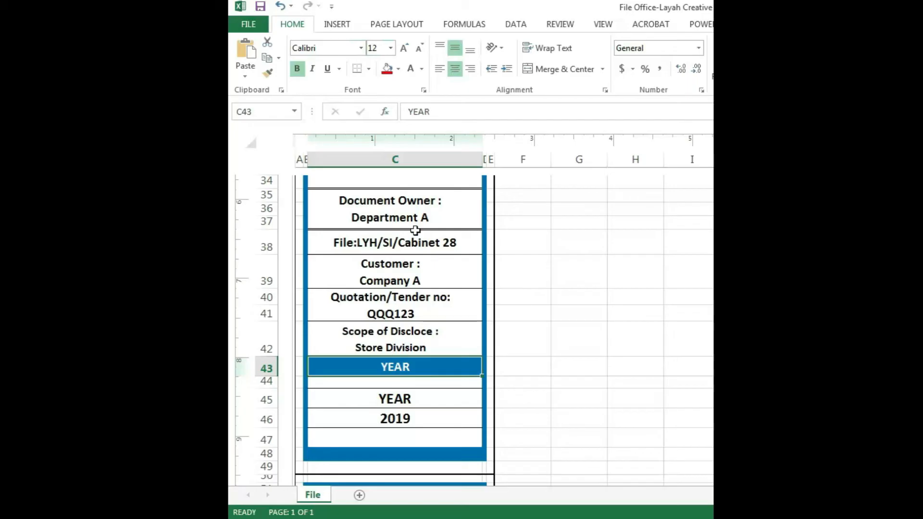
pyautogui.moveTo(412, 399); pyautogui.dragTo(412, 416)
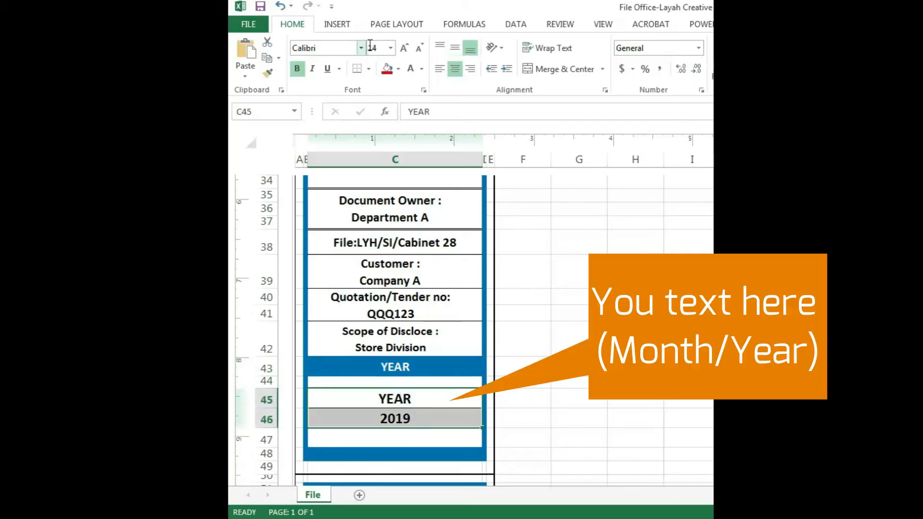
pyautogui.click(526, 425)
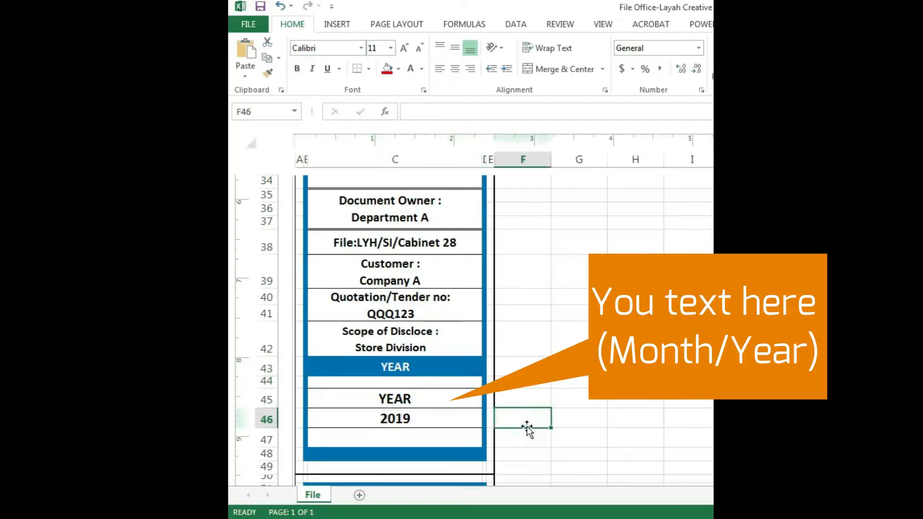
# Enter the file number 1(a) in the merged block C52:C54 of the separate lower label
pyautogui.scroll(-2, 527, 428)
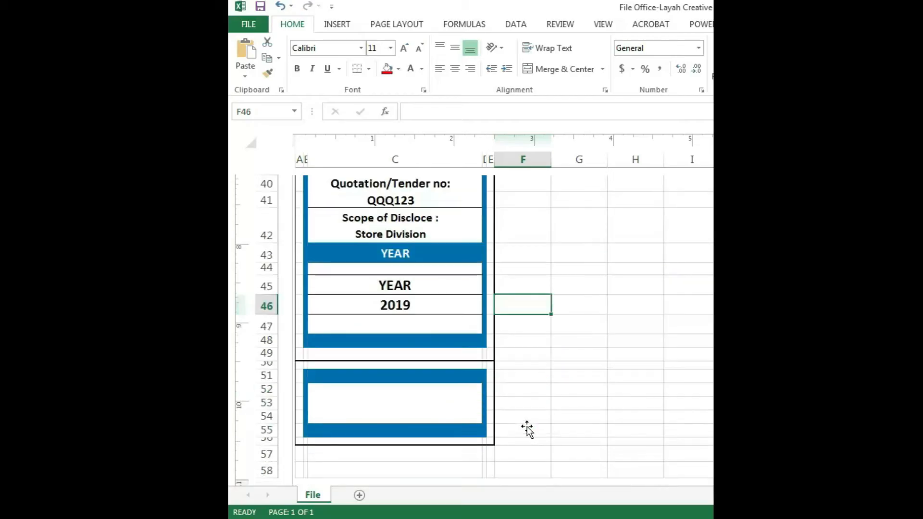
pyautogui.doubleClick(408, 409)
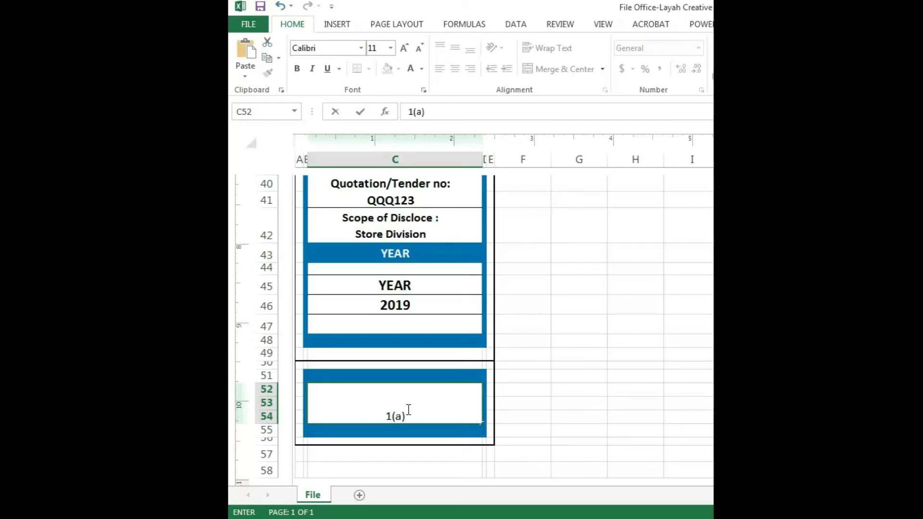
pyautogui.click(533, 420)
# Format the file number in C52:C54 as bold, vertically centred, 24-point text, and save the workbook
pyautogui.click(420, 410)
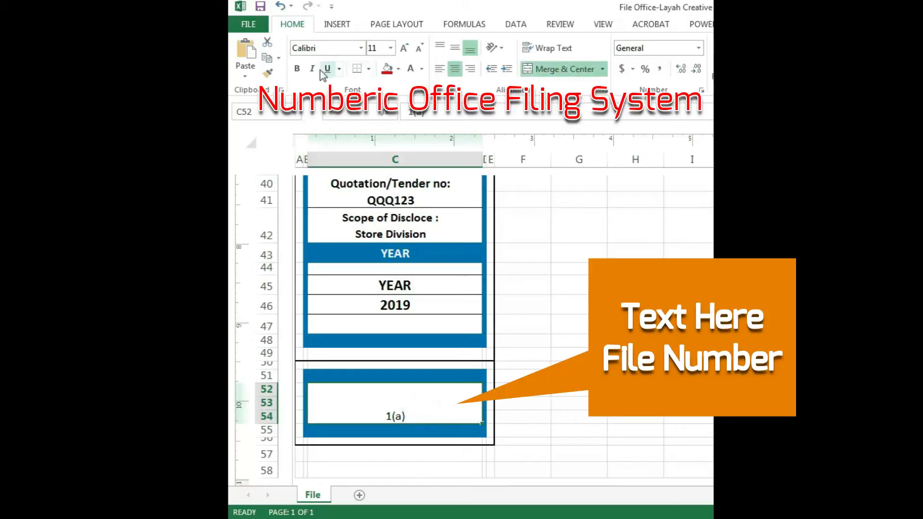
pyautogui.click(297, 69)
pyautogui.click(454, 47)
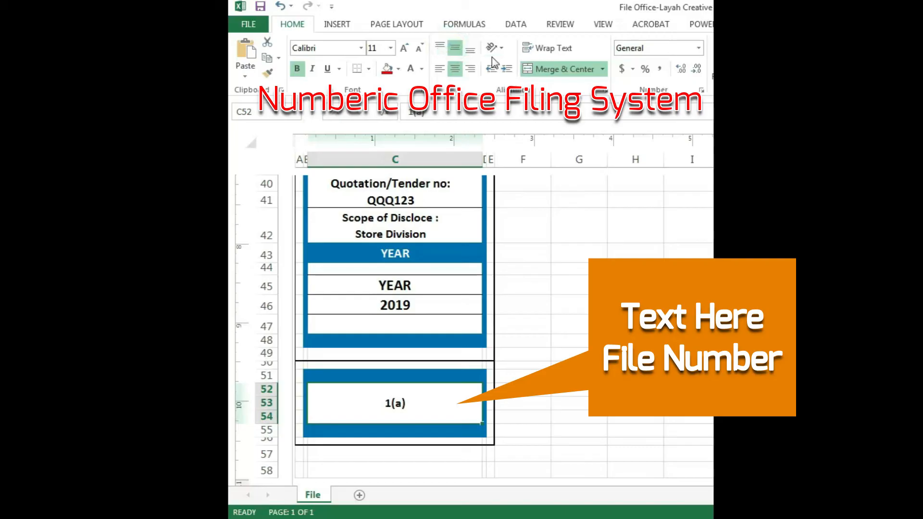
pyautogui.click(376, 49)
pyautogui.press('Return')
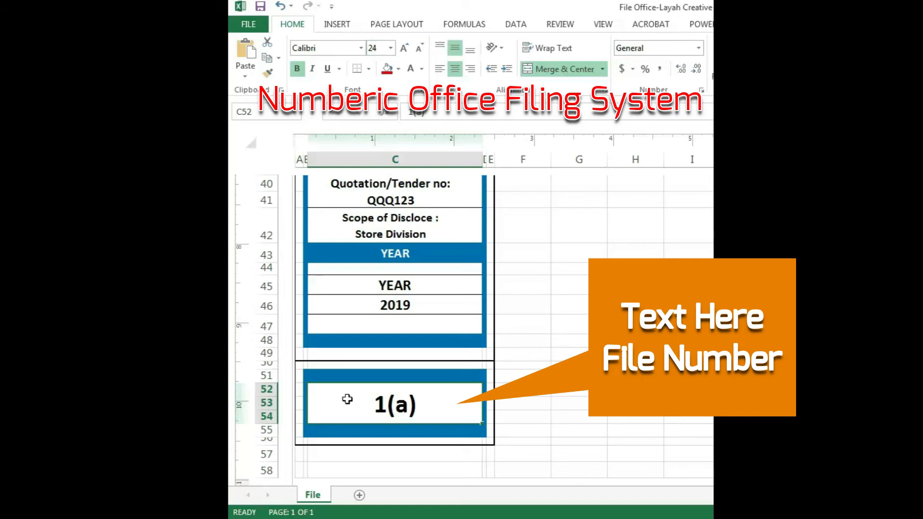
pyautogui.click(602, 371)
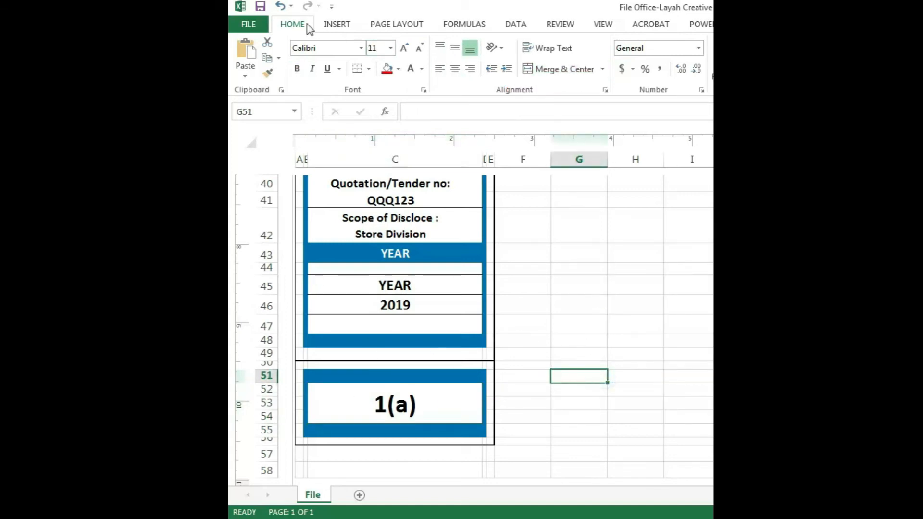
pyautogui.click(260, 9)
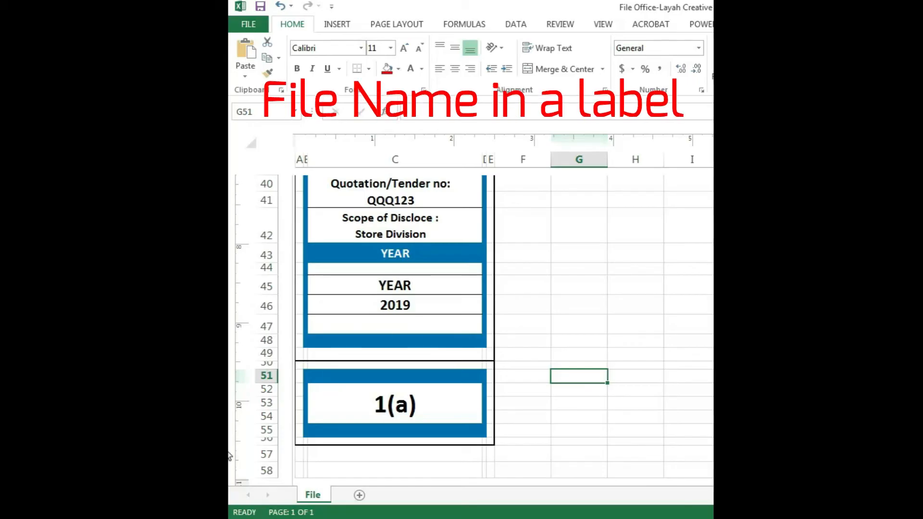
# Examine the complete label from the company logo down to the separate file number block
pyautogui.scroll(1, 572, 354)
pyautogui.scroll(10, 572, 354)
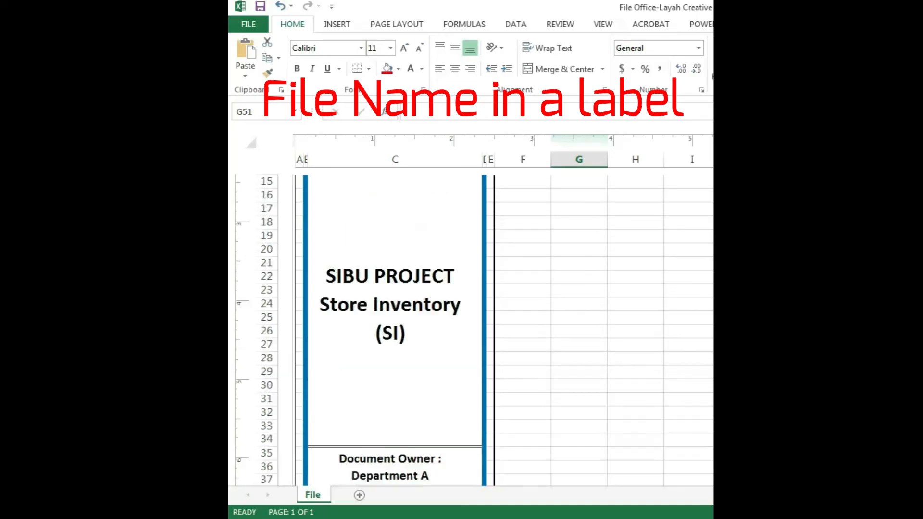
pyautogui.scroll(2, 572, 355)
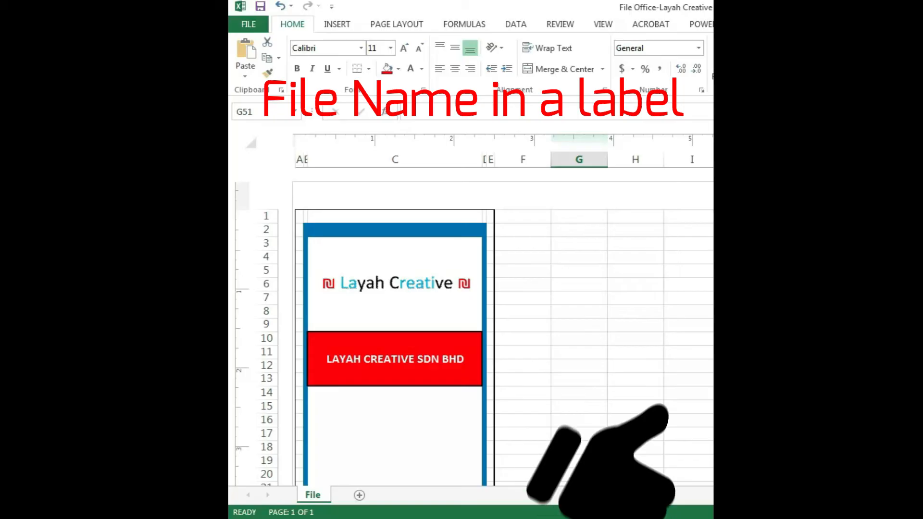
pyautogui.scroll(-4, 473, 367)
pyautogui.scroll(-9, 475, 369)
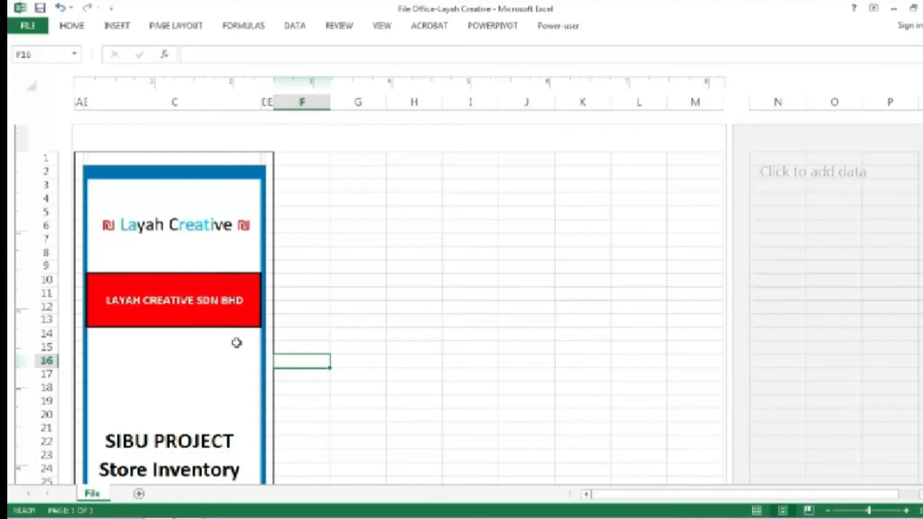
pyautogui.scroll(-4, 235, 341)
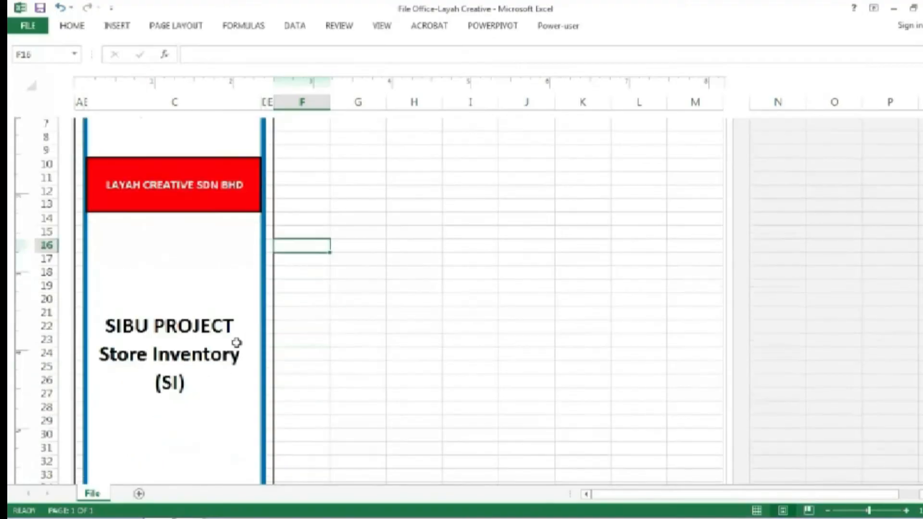
pyautogui.scroll(-6, 233, 343)
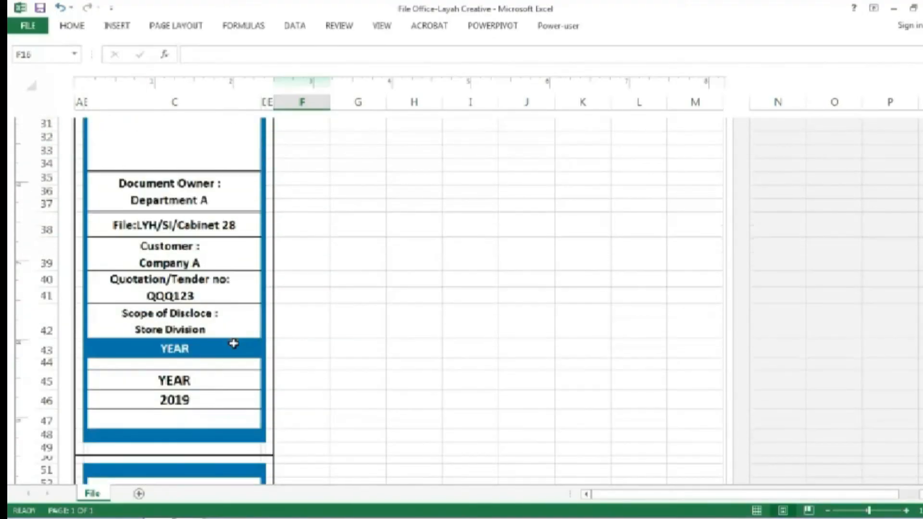
pyautogui.scroll(-3, 234, 343)
pyautogui.scroll(13, 234, 343)
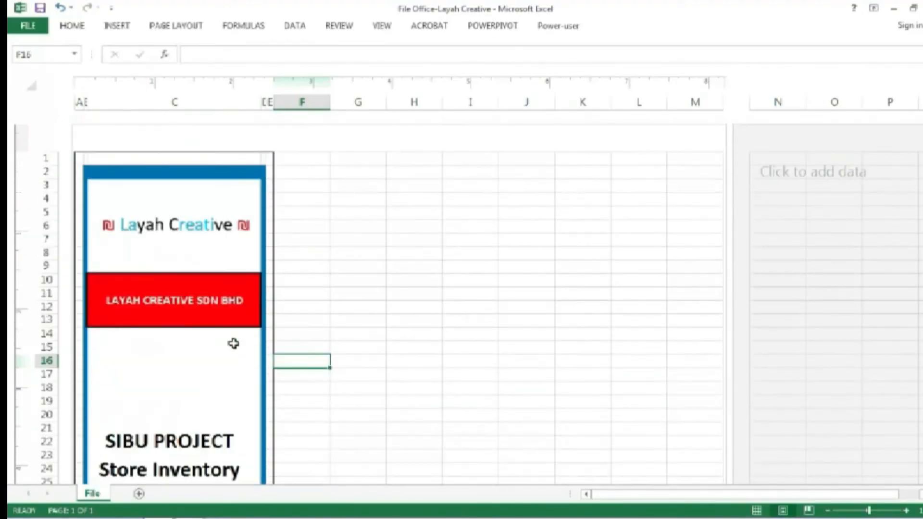
# Copy label columns A:E and insert the copied cells at column F to make a second label
pyautogui.moveTo(80, 99); pyautogui.dragTo(267, 117)
pyautogui.rightClick(205, 106)
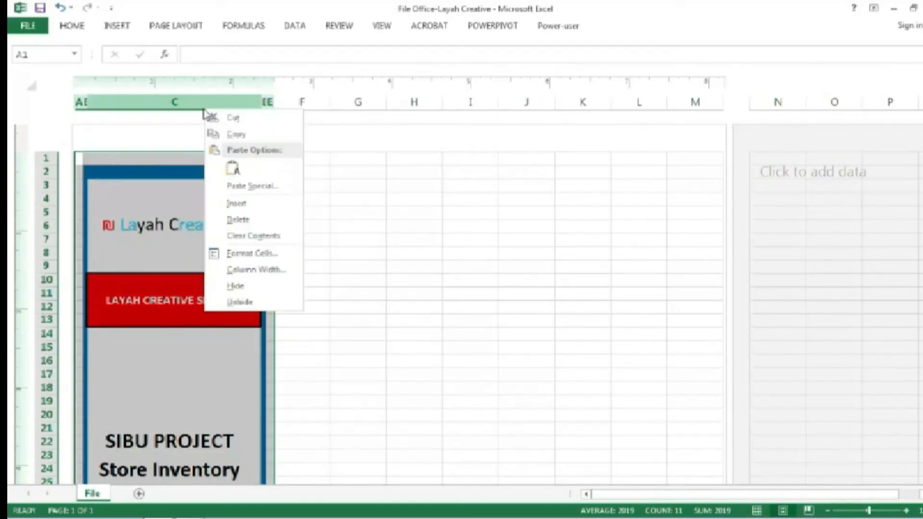
pyautogui.click(236, 136)
pyautogui.click(294, 99)
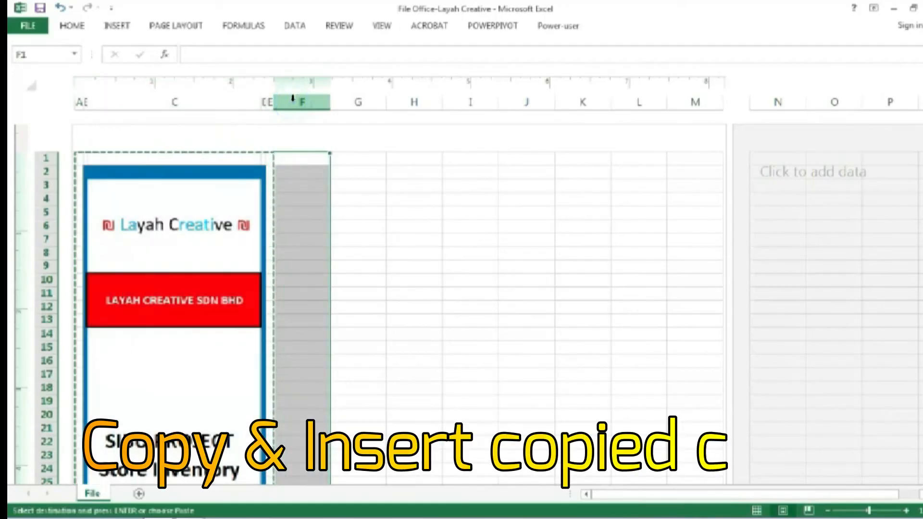
pyautogui.rightClick(292, 99)
pyautogui.click(329, 193)
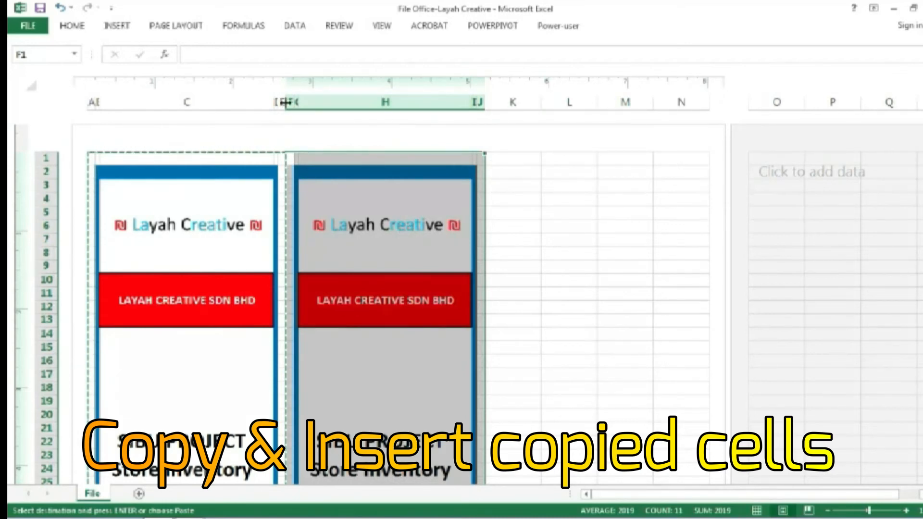
# Copy the second label's columns F:J and insert the copied cells at column K to make a third label
pyautogui.moveTo(291, 101); pyautogui.dragTo(474, 128)
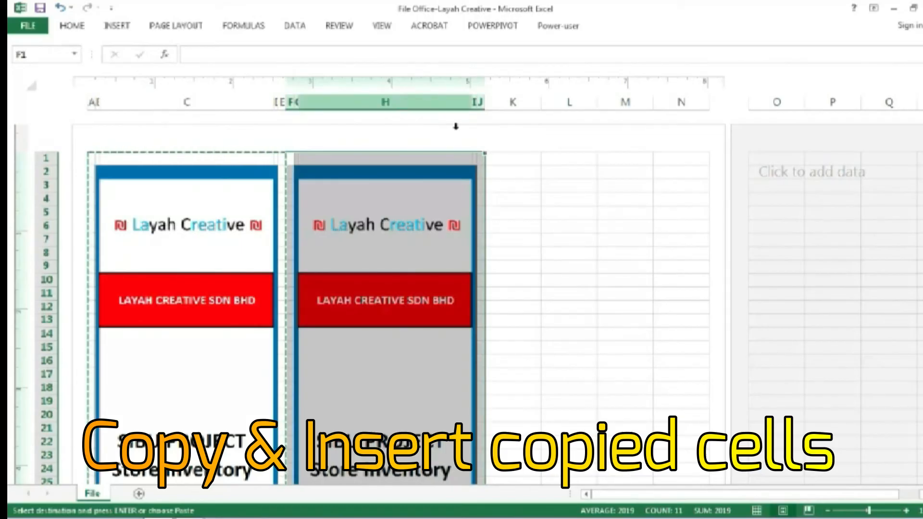
pyautogui.rightClick(433, 103)
pyautogui.click(465, 134)
pyautogui.click(504, 99)
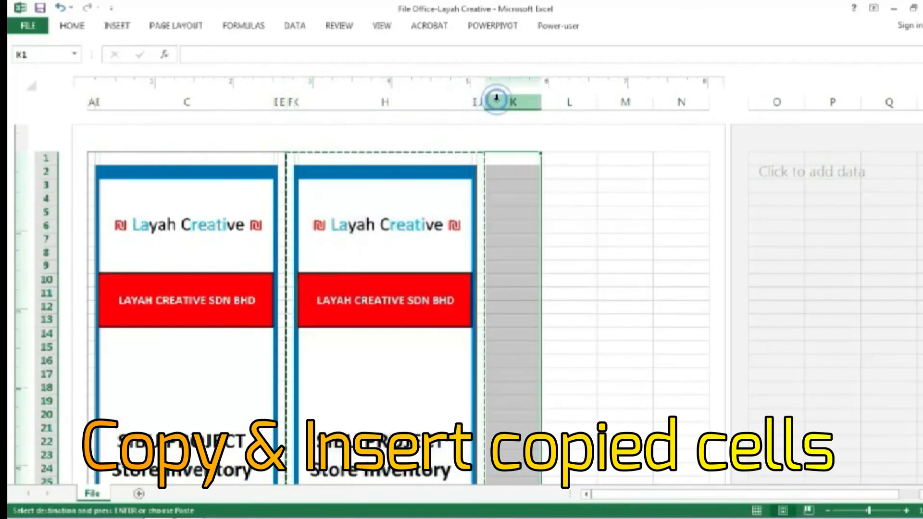
pyautogui.rightClick(499, 102)
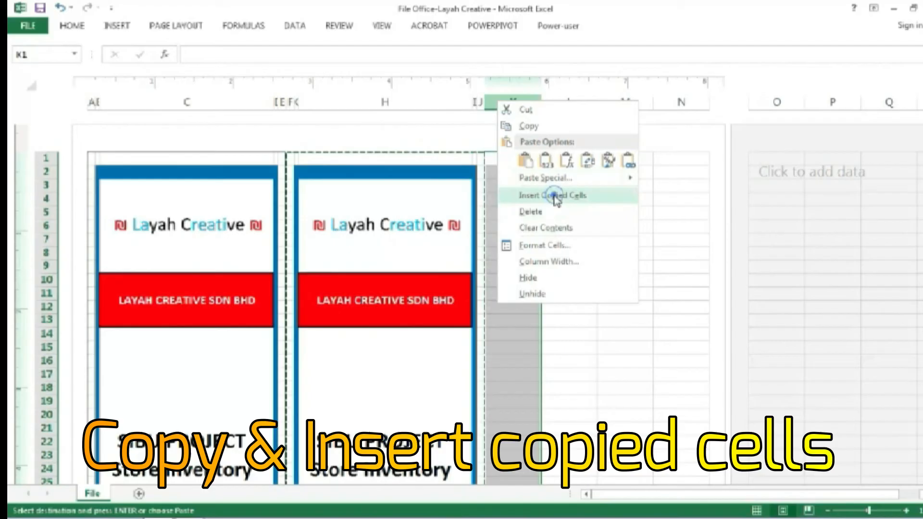
pyautogui.click(552, 195)
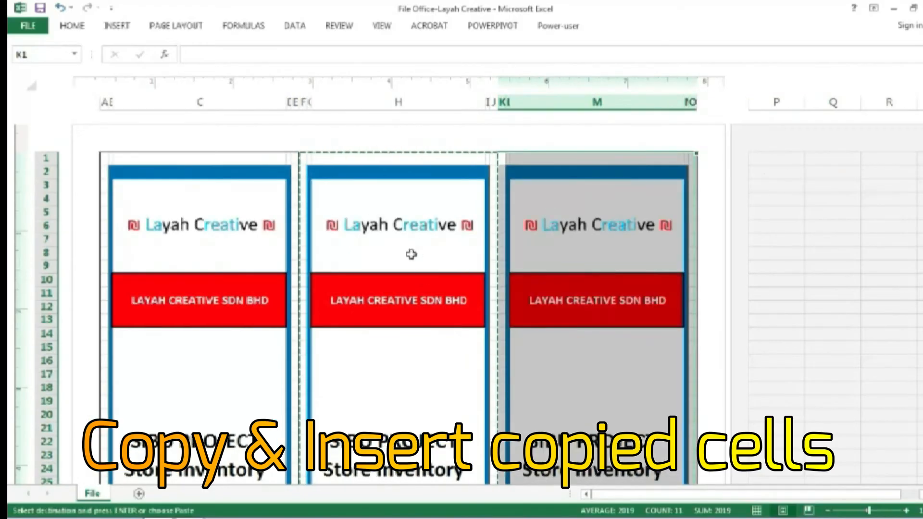
# Change the second label's file number in H52:H54 to 1(b)
pyautogui.click(438, 369)
pyautogui.scroll(-2, 438, 369)
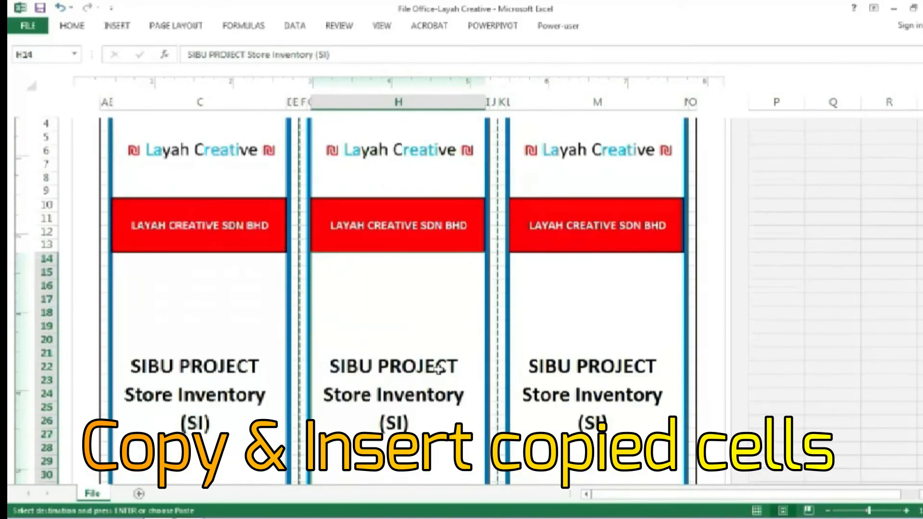
pyautogui.scroll(-5, 438, 370)
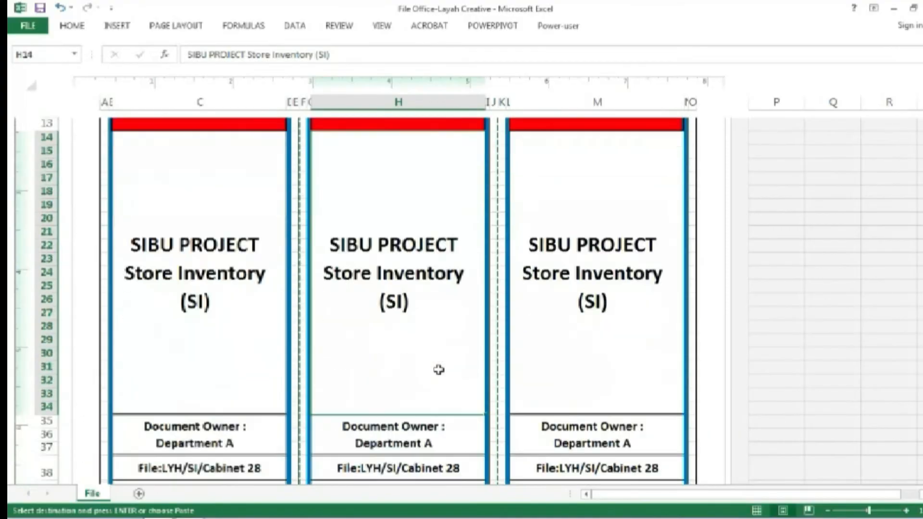
pyautogui.scroll(-3, 438, 369)
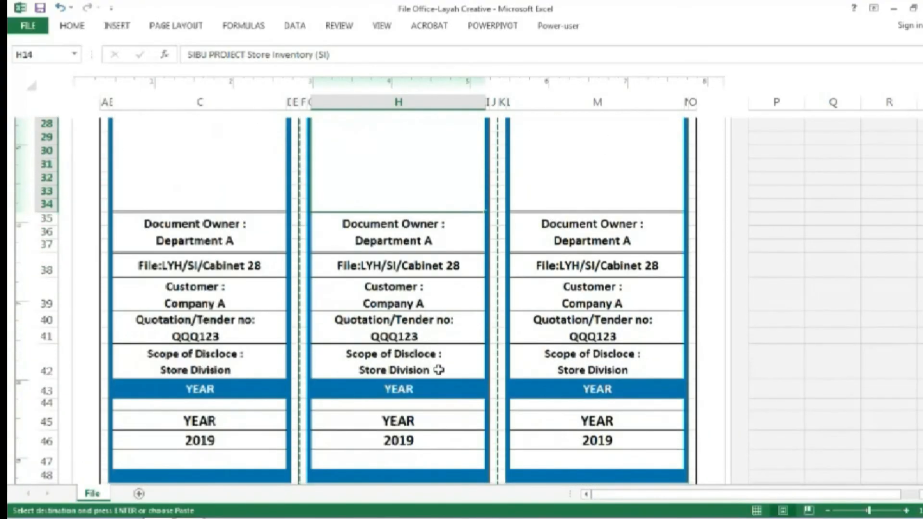
pyautogui.scroll(-1, 438, 370)
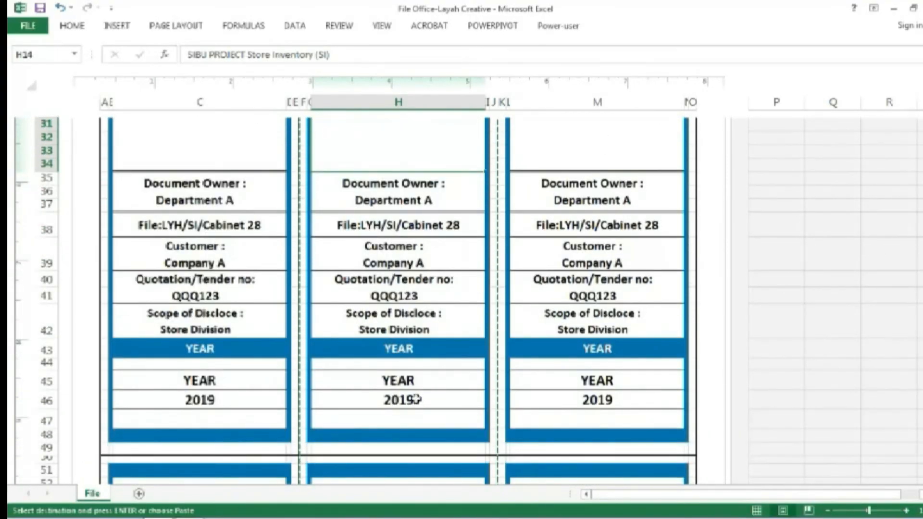
pyautogui.scroll(-2, 416, 399)
pyautogui.doubleClick(406, 417)
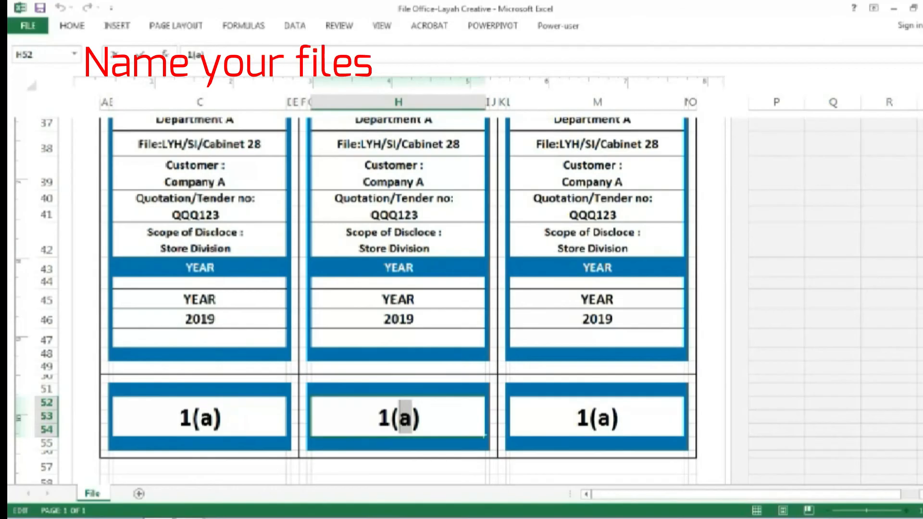
pyautogui.write('b')
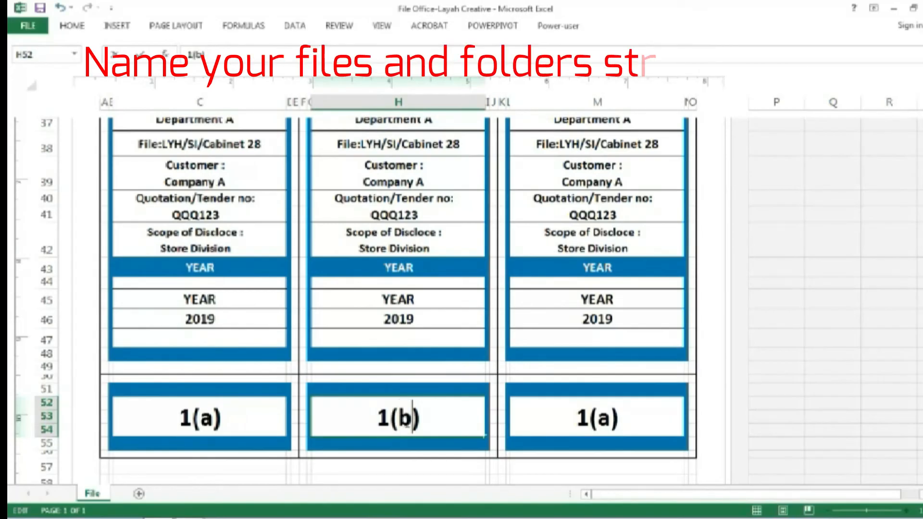
# Change the third label's file number in M52:M54 to 2(b)
pyautogui.click(621, 418)
pyautogui.doubleClick(600, 417)
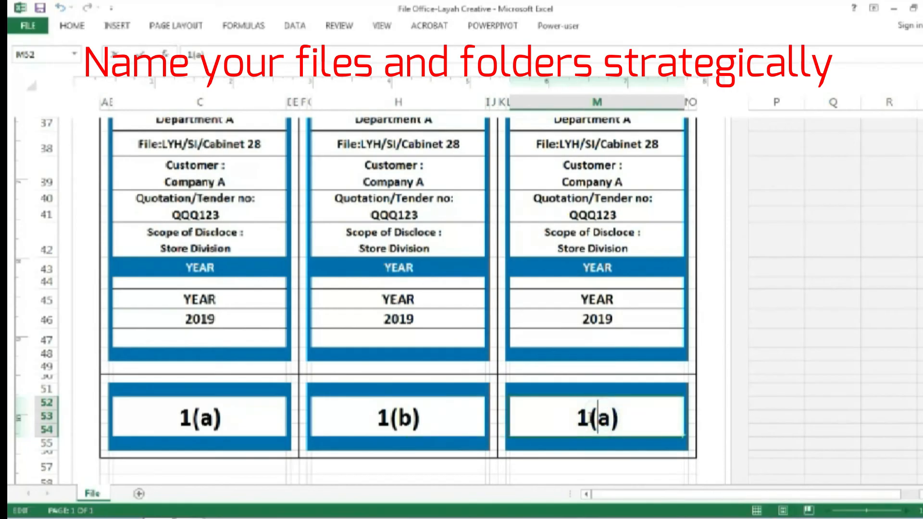
pyautogui.doubleClick(587, 416)
pyautogui.write('2')
pyautogui.doubleClick(603, 419)
pyautogui.write('b')
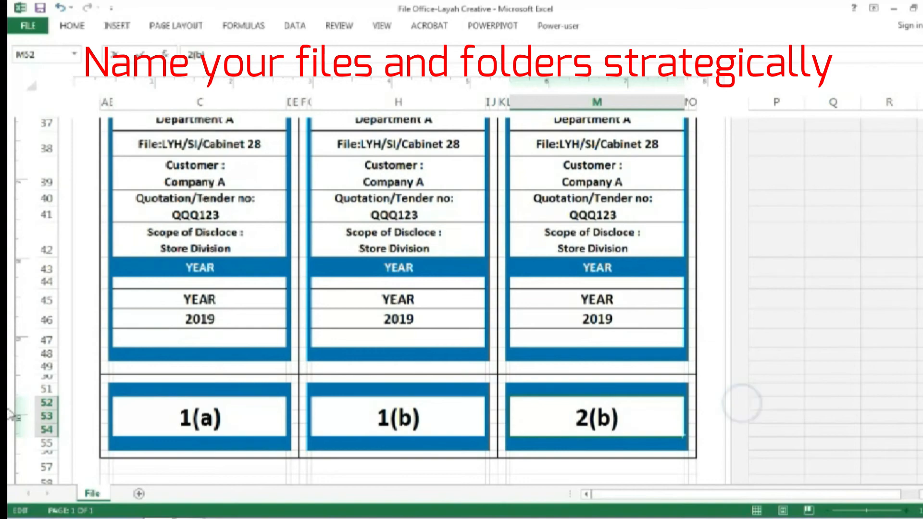
# Replace Store Inventory with Delivery Order in the third label's project name block M14:M34
pyautogui.scroll(3, 848, 307)
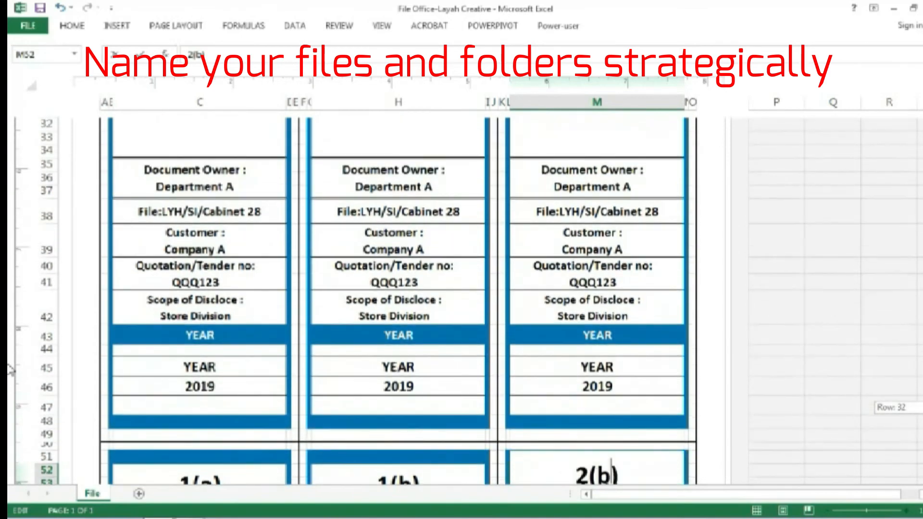
pyautogui.scroll(5, 631, 233)
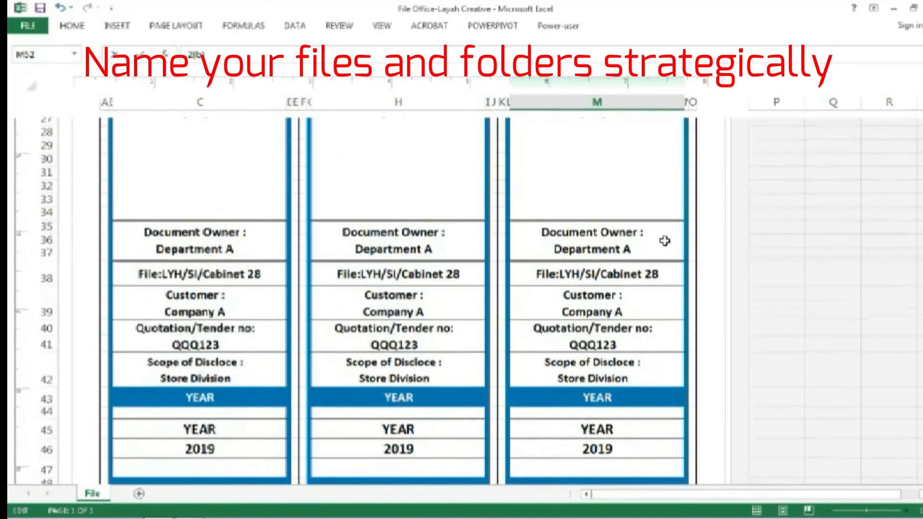
pyautogui.click(612, 248)
pyautogui.doubleClick(612, 247)
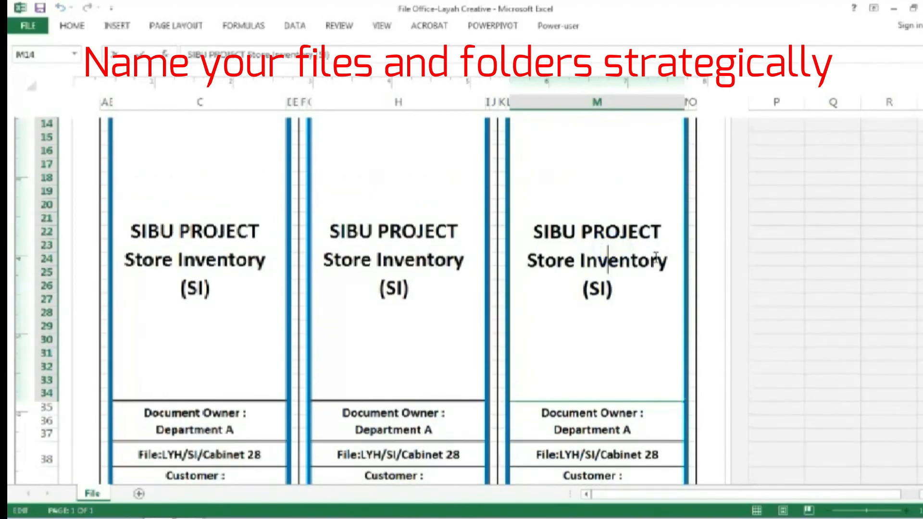
pyautogui.moveTo(670, 262); pyautogui.dragTo(525, 261)
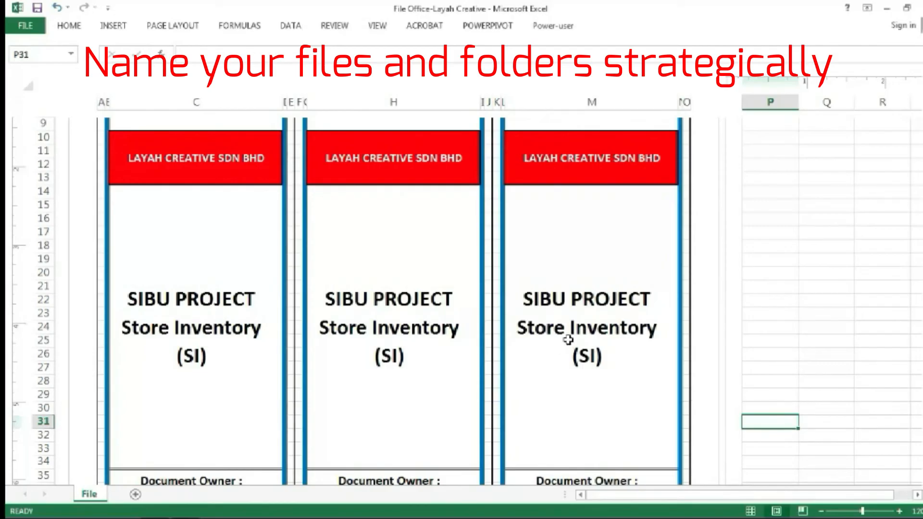
pyautogui.doubleClick(566, 329)
pyautogui.moveTo(663, 329); pyautogui.dragTo(527, 331)
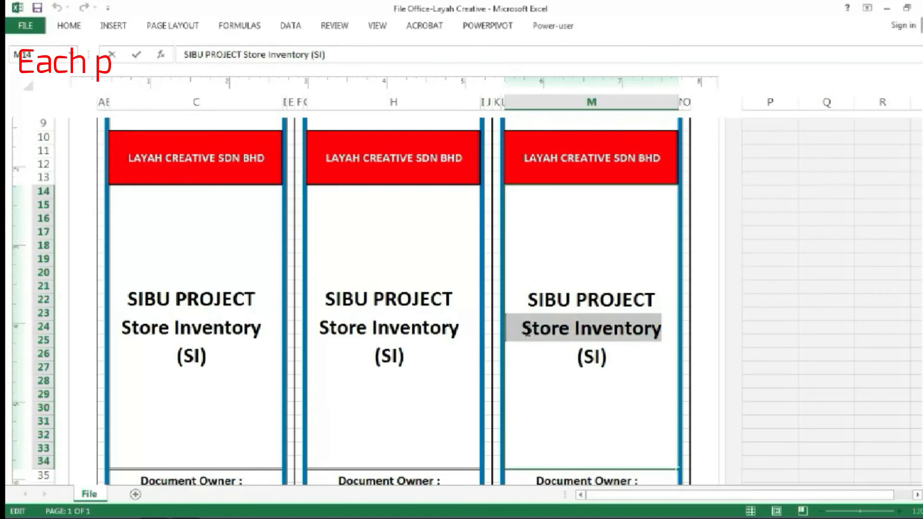
pyautogui.write('D')
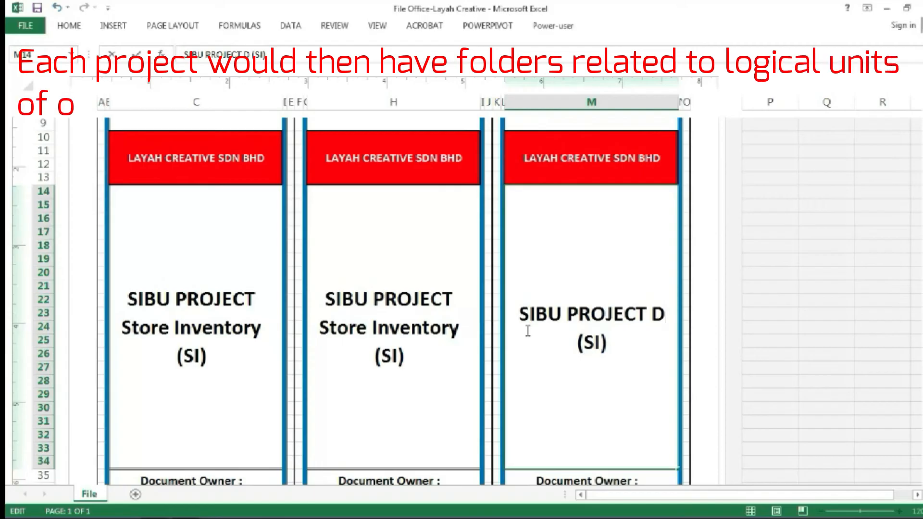
pyautogui.write('el')
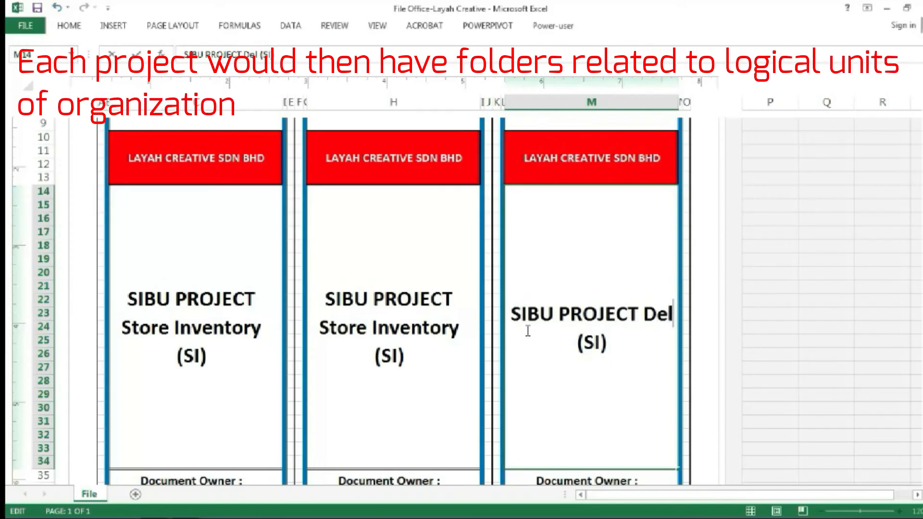
pyautogui.write('ivery Order')
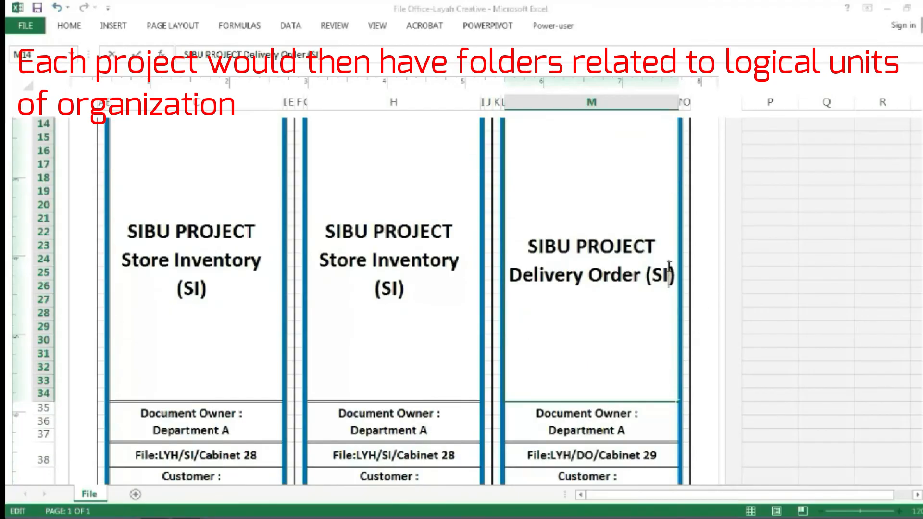
# Change the abbreviation in parentheses after Delivery Order in the third label to DO
pyautogui.moveTo(668, 274); pyautogui.dragTo(652, 275)
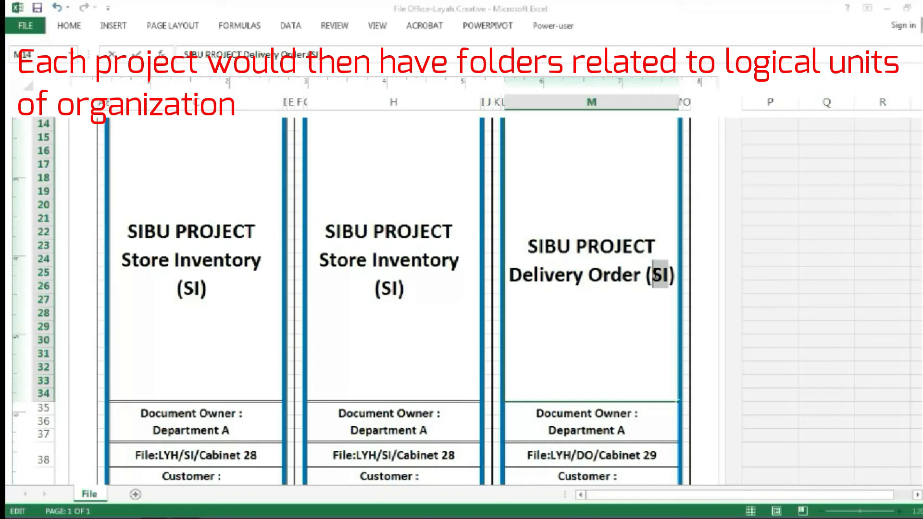
pyautogui.write('D')
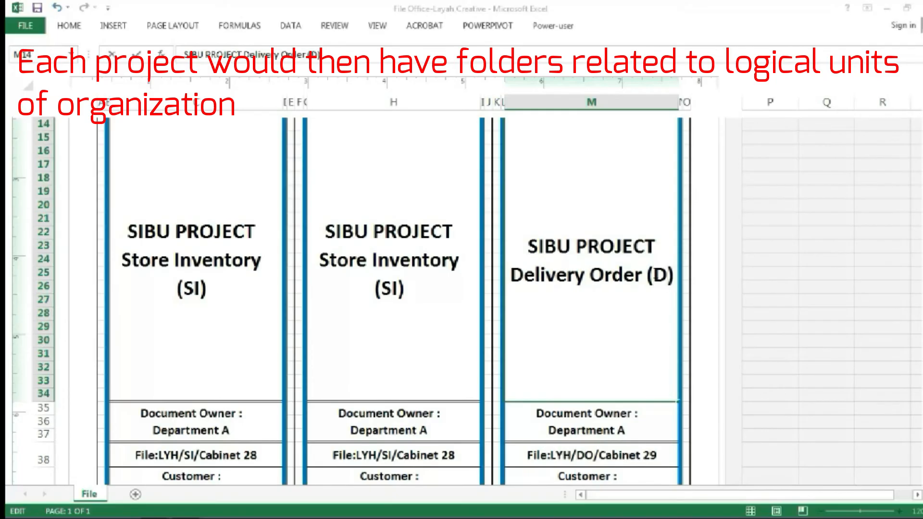
pyautogui.write('O')
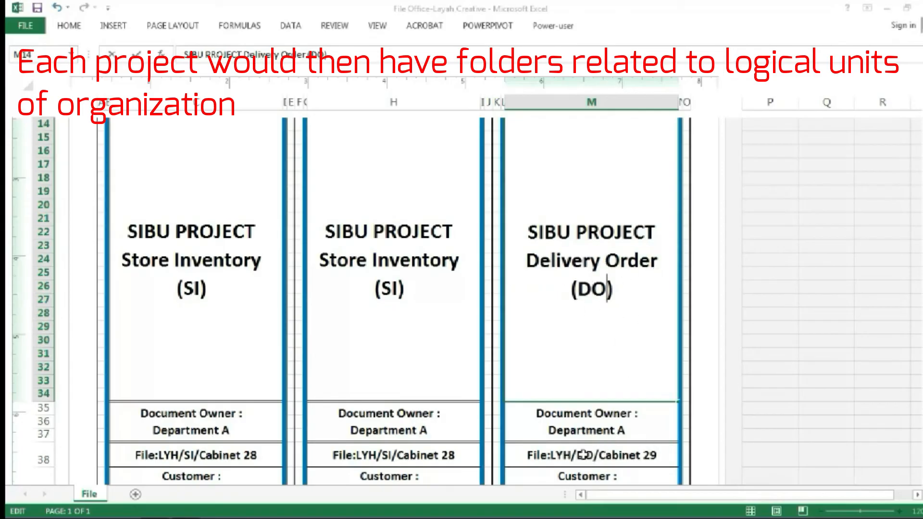
# Save the workbook to the Desktop as a PDF named File Office-Layah Creative, optimized for standard publishing
pyautogui.scroll(-3, 802, 387)
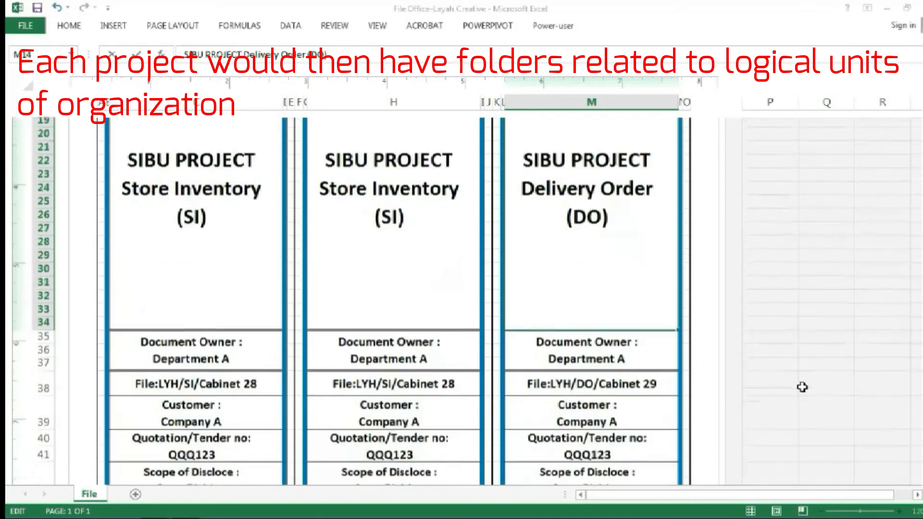
pyautogui.scroll(-2, 801, 387)
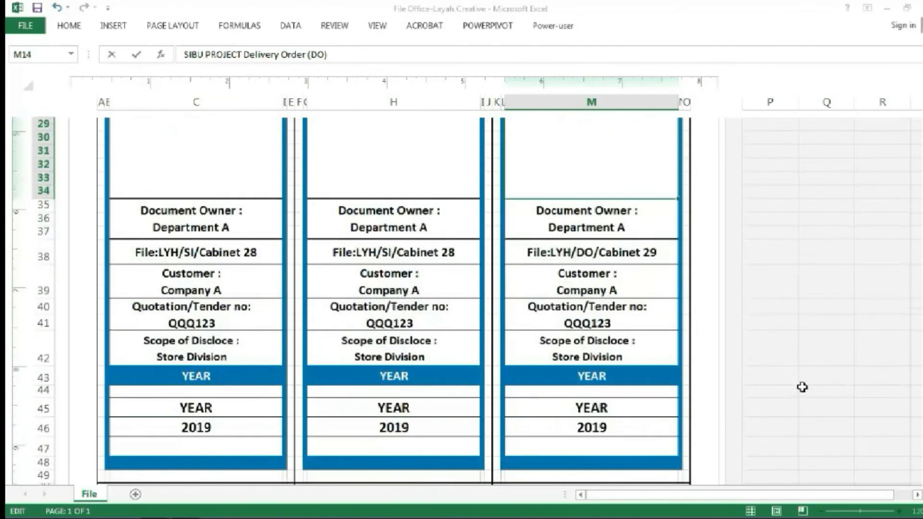
pyautogui.moveTo(919, 416); pyautogui.dragTo(913, 178)
pyautogui.click(36, 30)
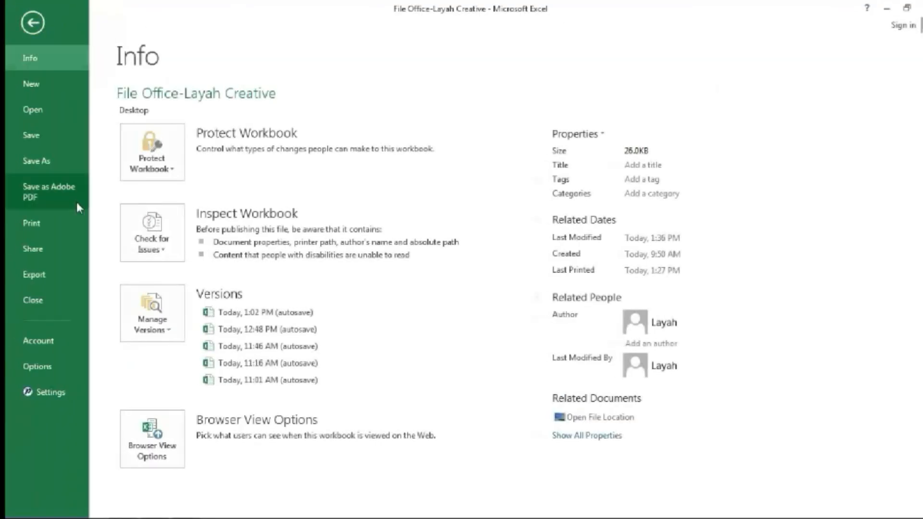
pyautogui.click(44, 163)
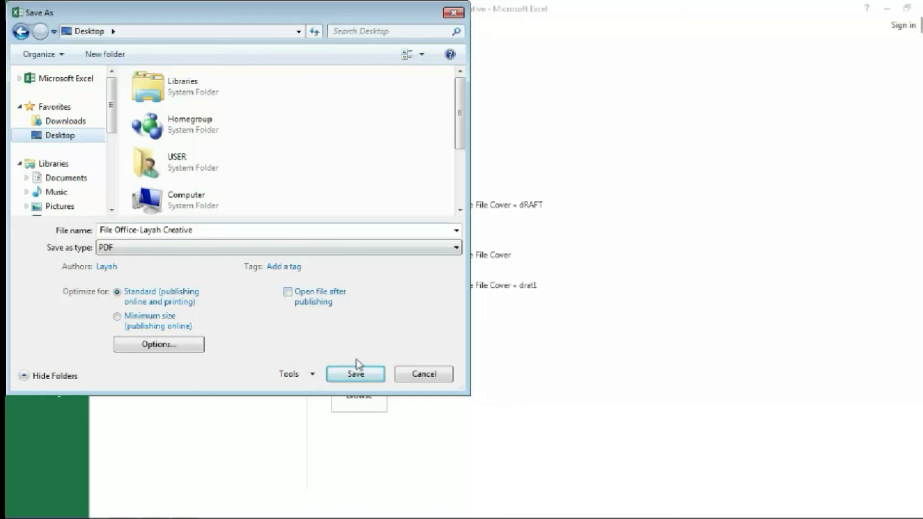
pyautogui.click(356, 375)
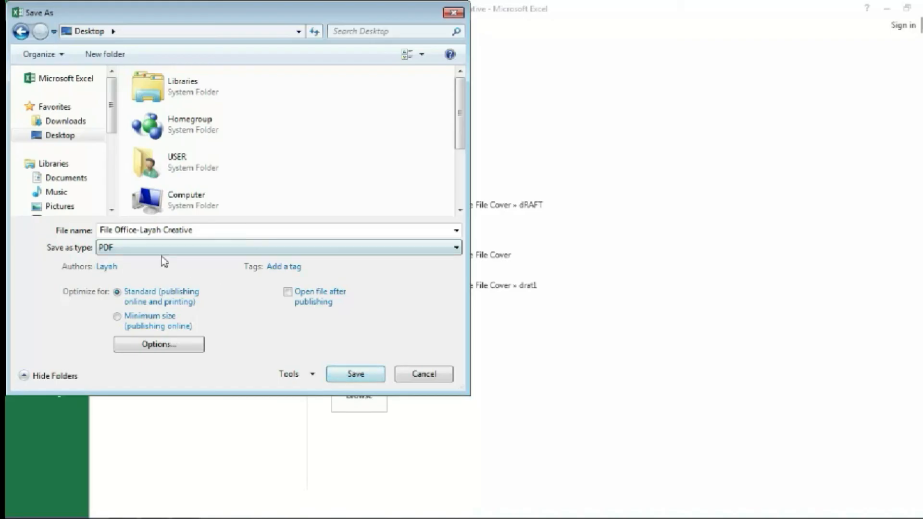
pyautogui.click(355, 375)
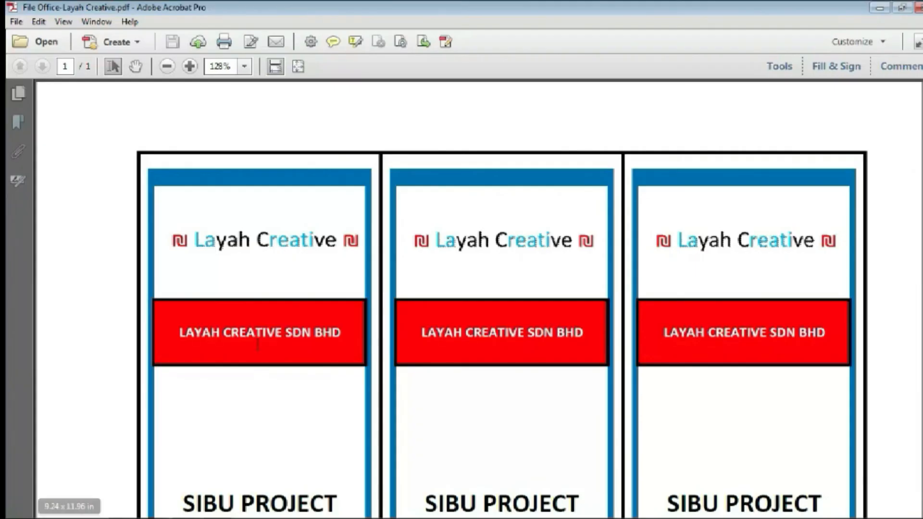
# Review the exported PDF in Adobe Acrobat at 75% zoom, checking all three labels from the company header to the file numbers
pyautogui.click(162, 68)
pyautogui.click(163, 67)
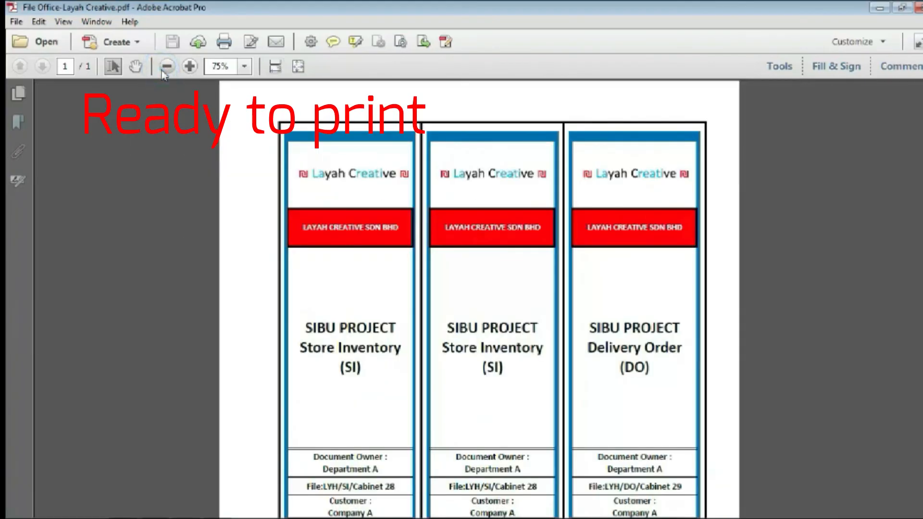
pyautogui.scroll(-8, 411, 269)
pyautogui.scroll(-1, 409, 270)
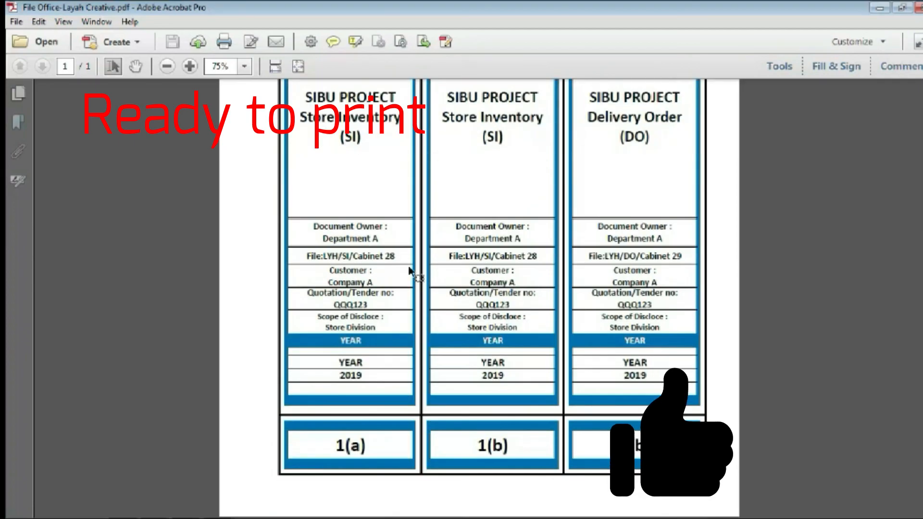
pyautogui.scroll(5, 587, 453)
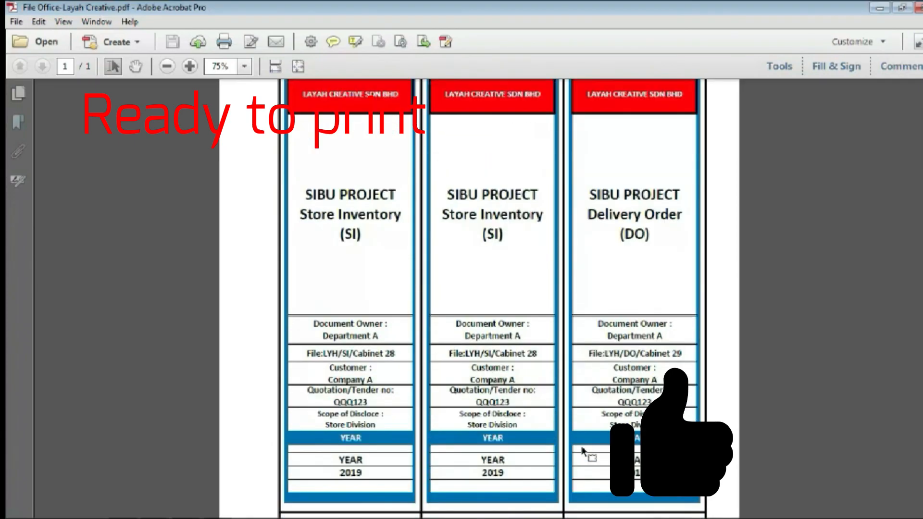
pyautogui.scroll(2, 584, 418)
pyautogui.scroll(-6, 583, 448)
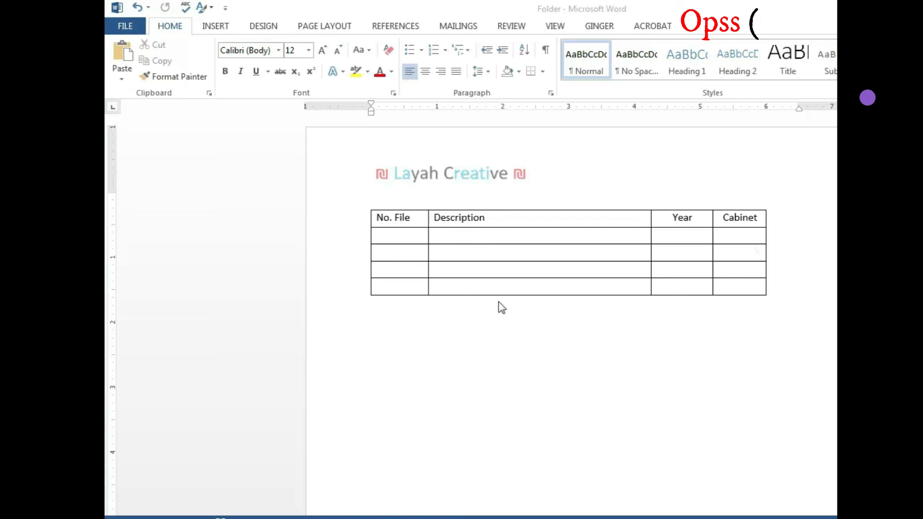
# In the Word document Folder, fill the table's first empty row with file number 1(a) and description SIBU PROJECT
pyautogui.click(410, 236)
pyautogui.write('1(a)')
pyautogui.click(460, 235)
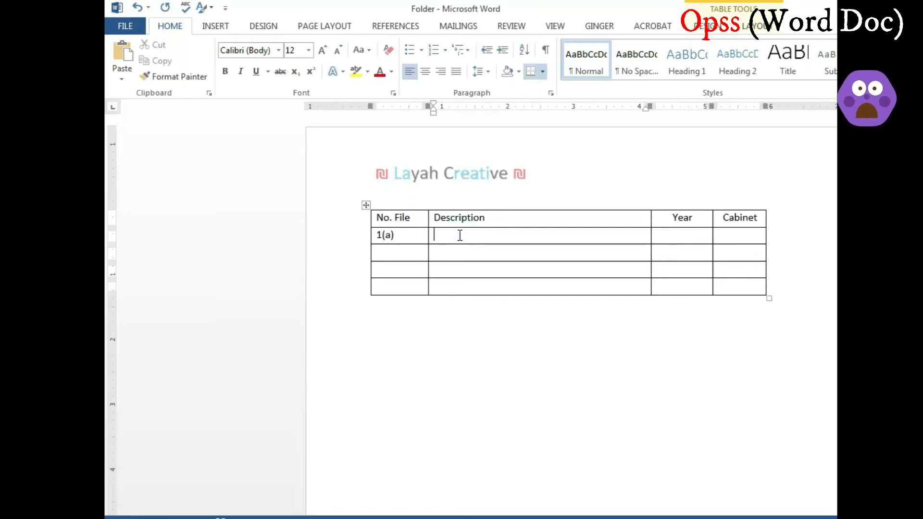
pyautogui.write('SI')
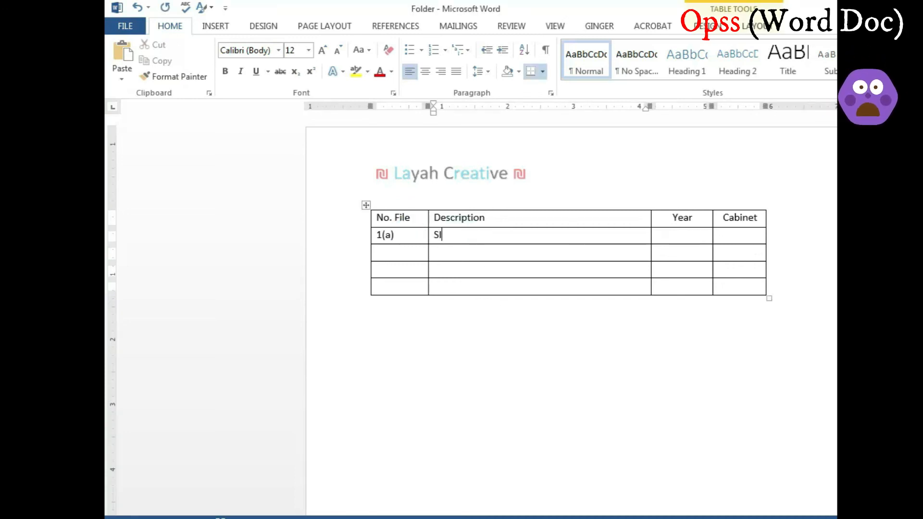
pyautogui.write('BU PROJECT')
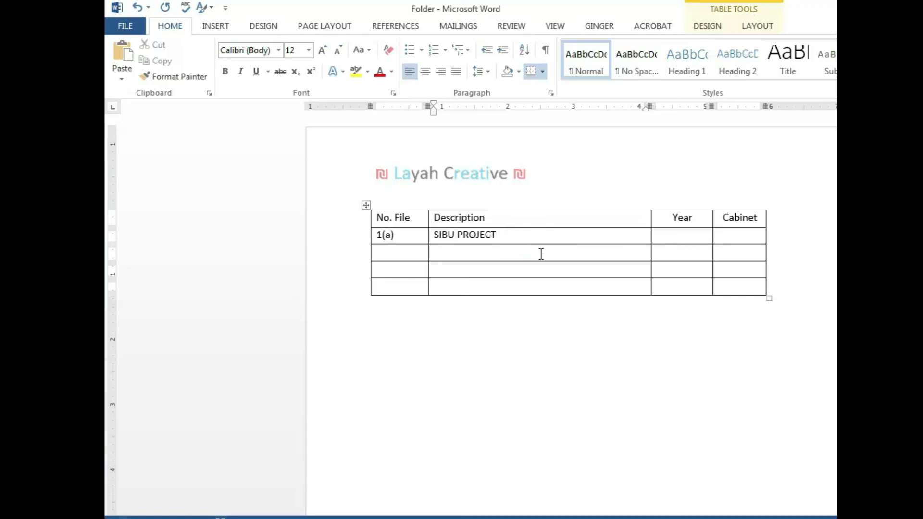